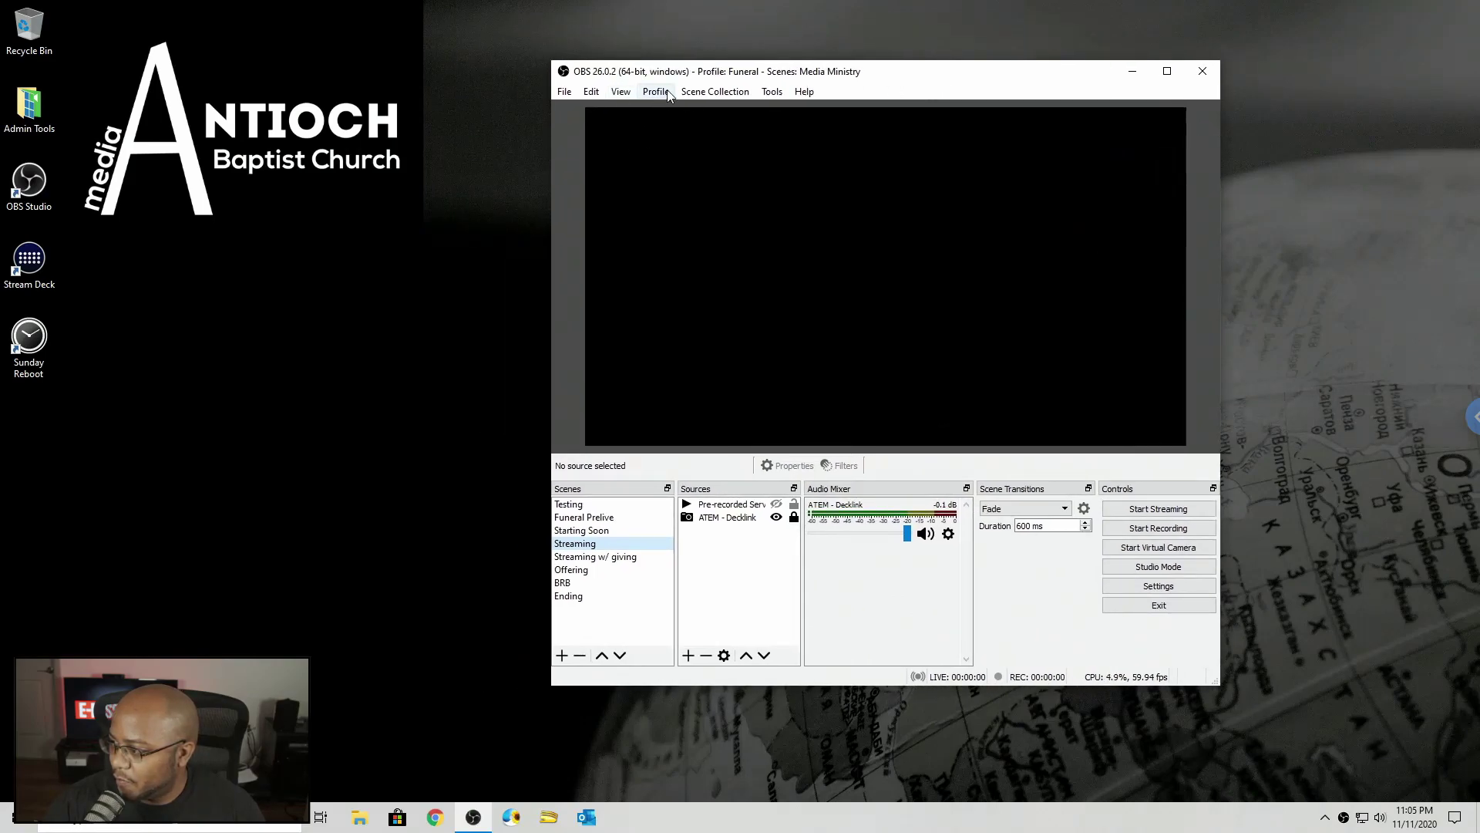
- Switch the active profile from Funeral to Antioch and confirm Antioch is checked
click(667, 90)
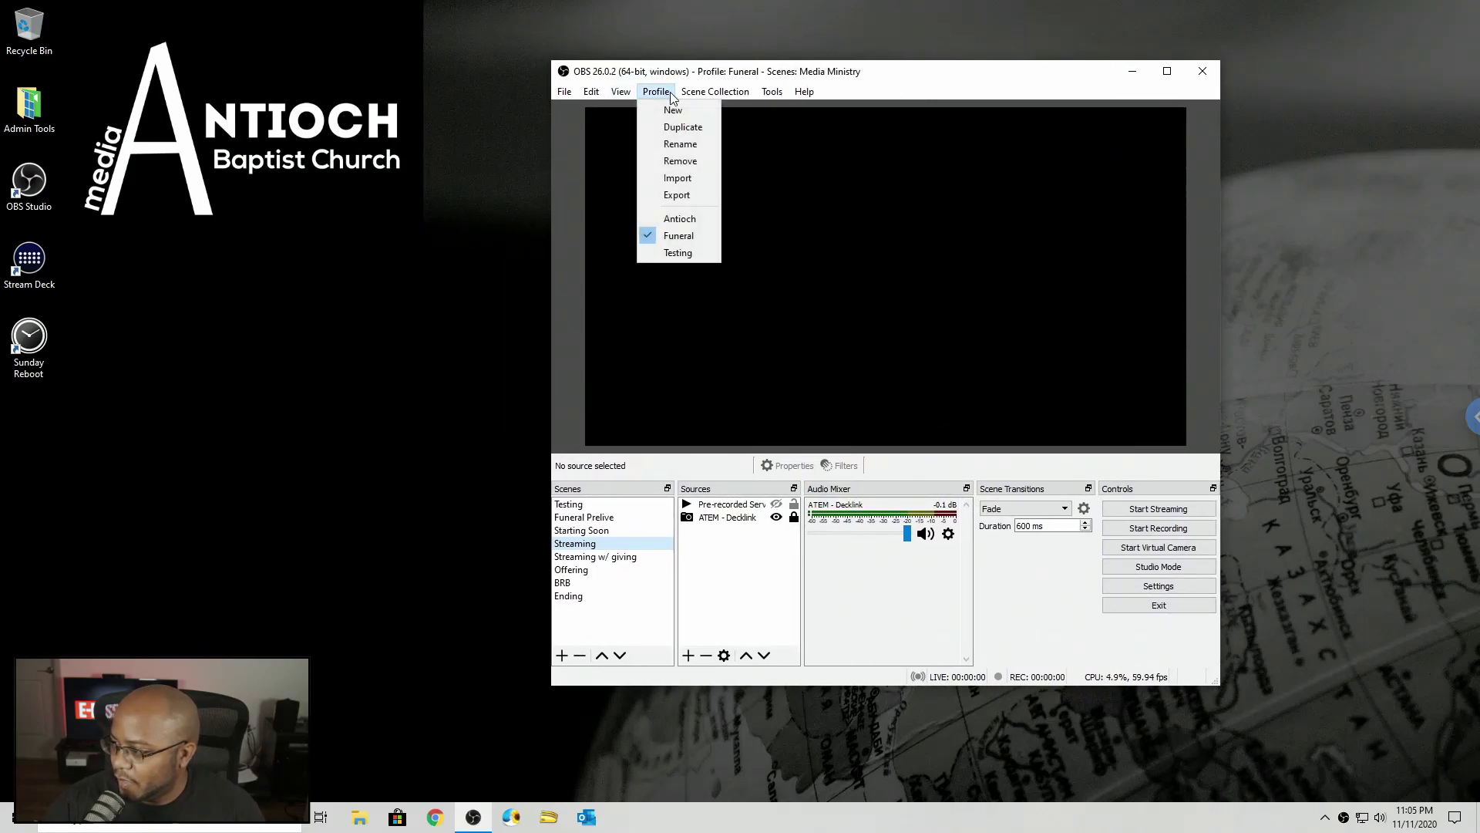
click(682, 220)
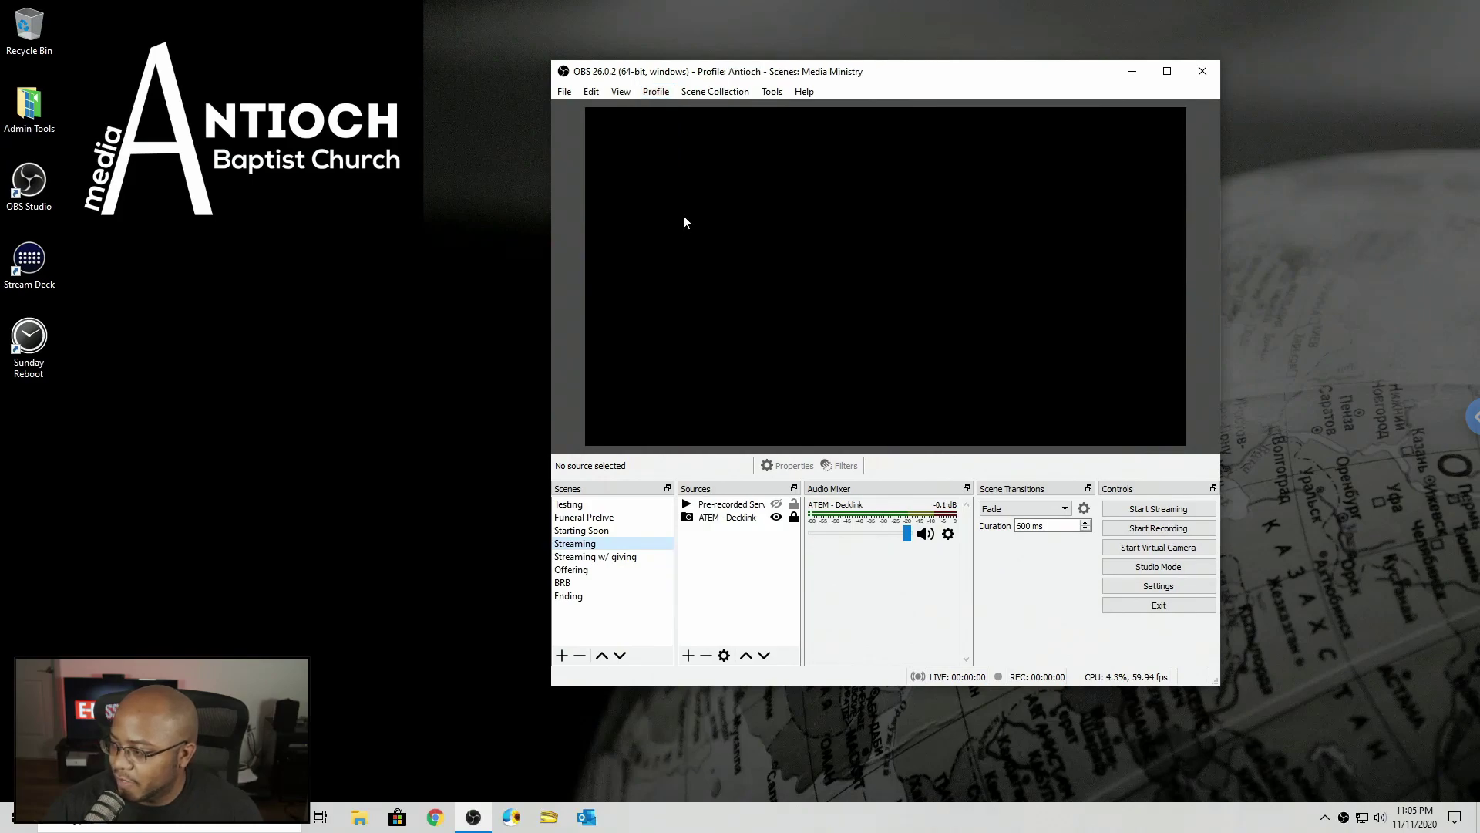
click(661, 94)
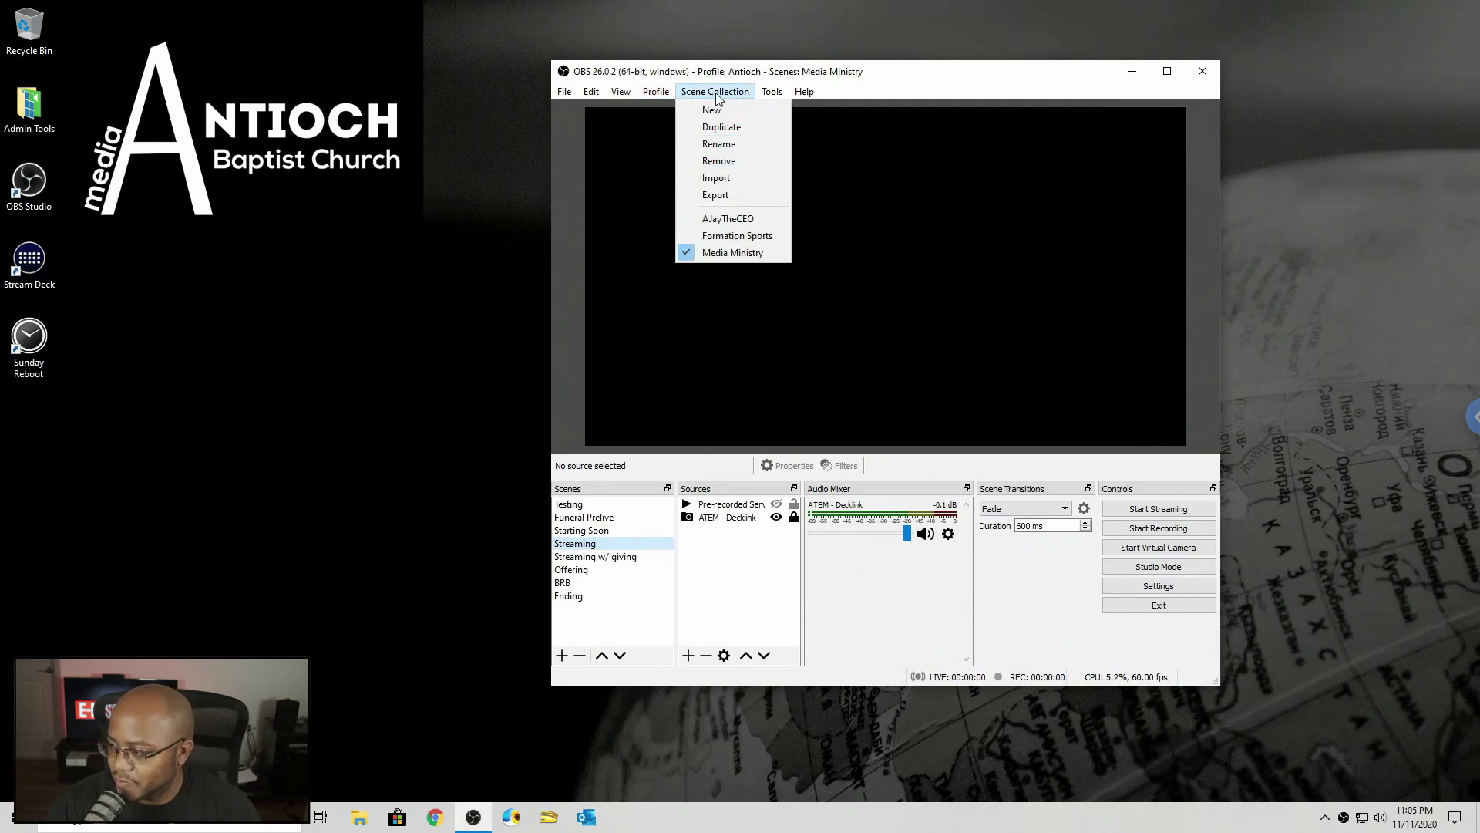
click(1145, 586)
click(1141, 585)
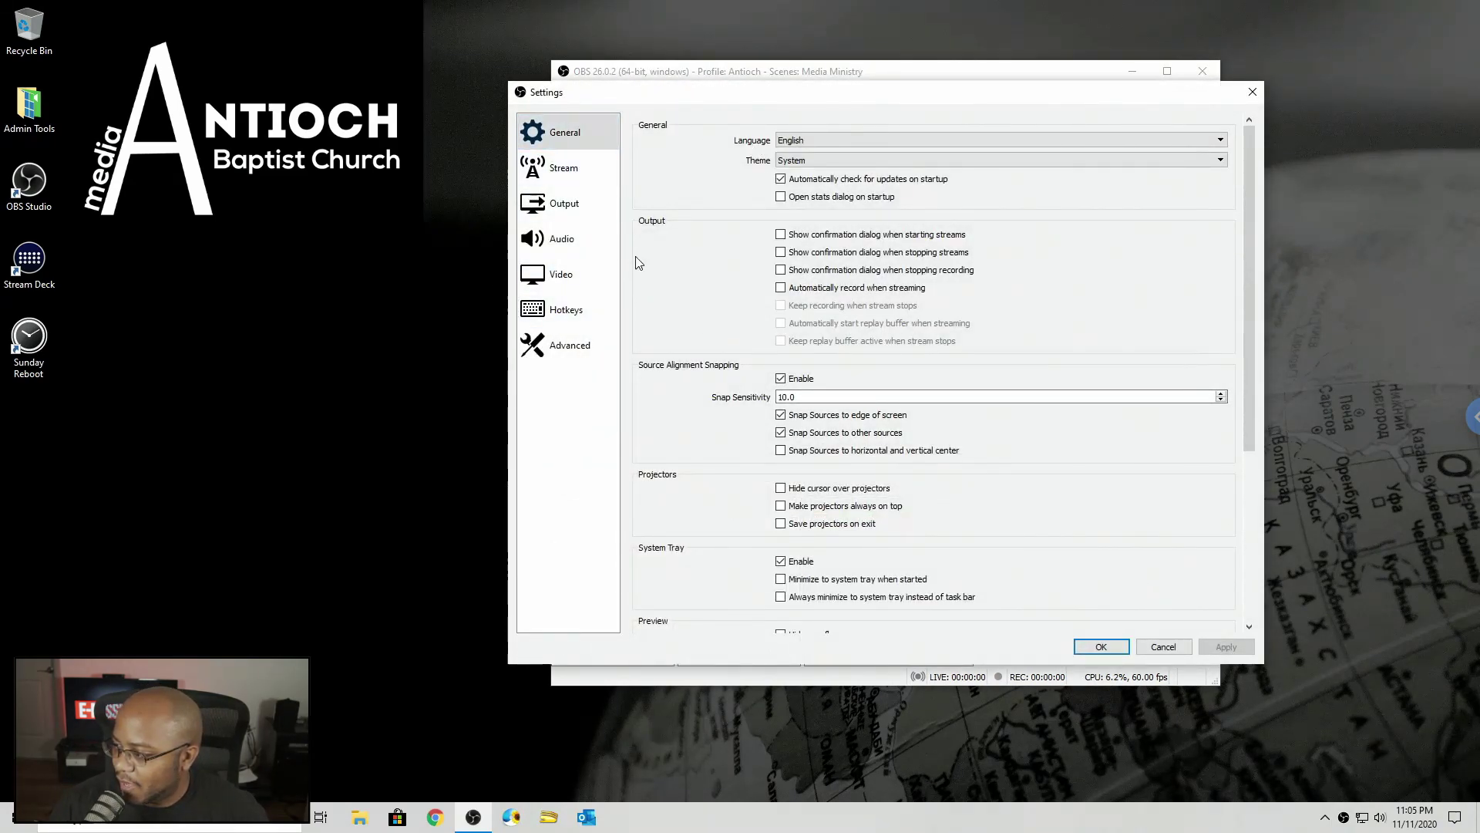
click(546, 181)
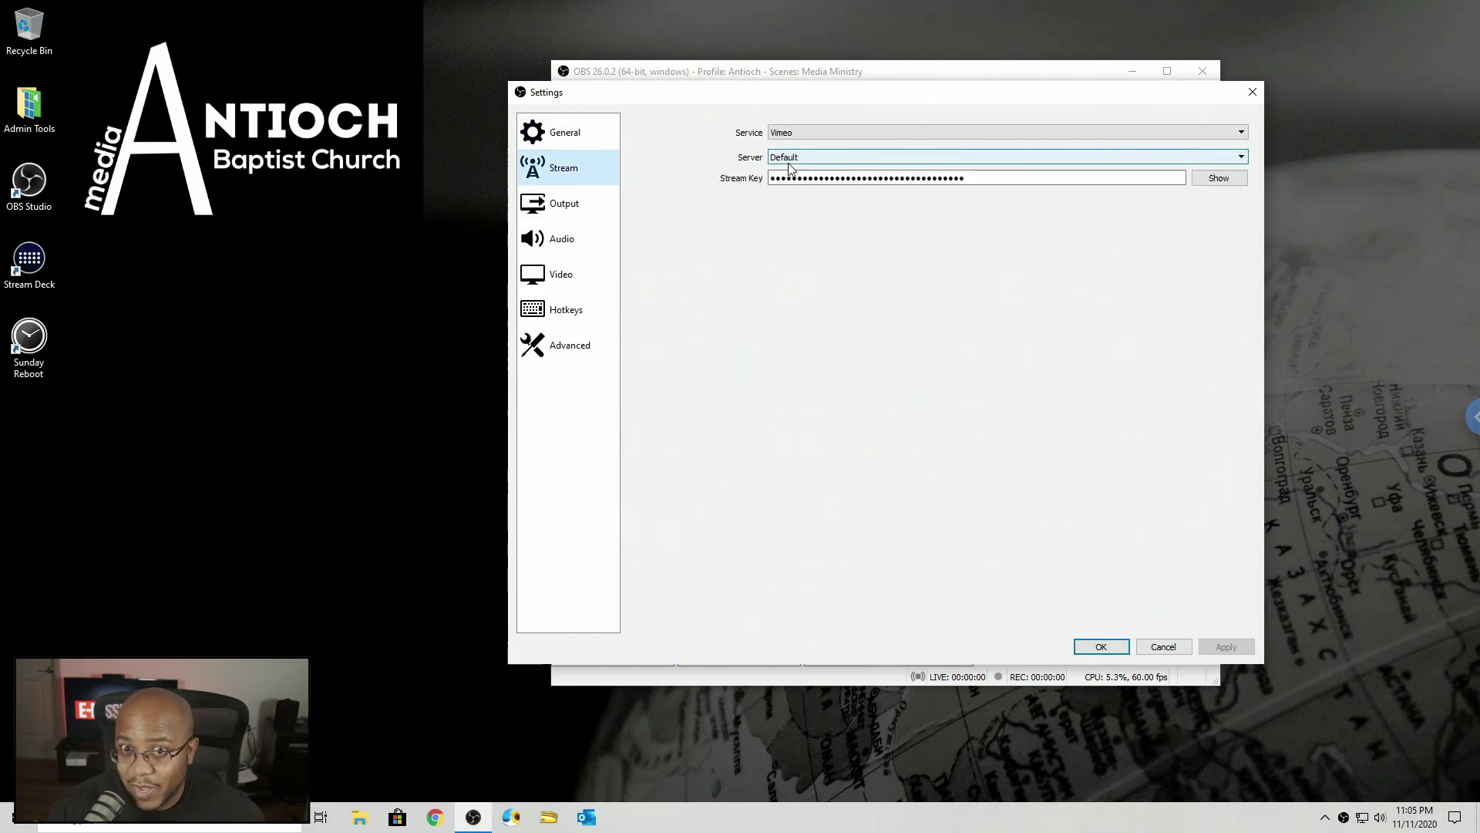
click(582, 208)
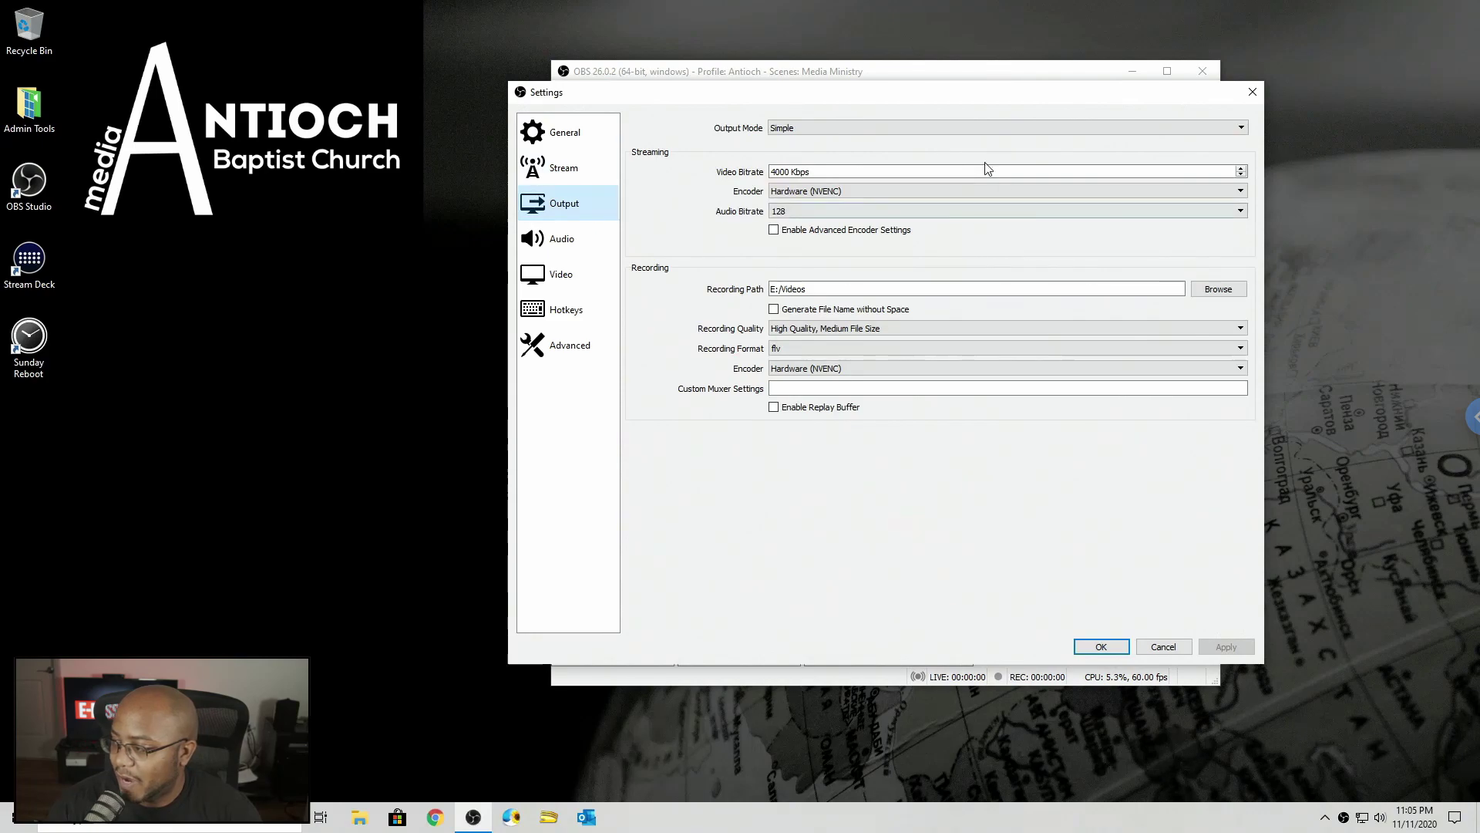
click(557, 239)
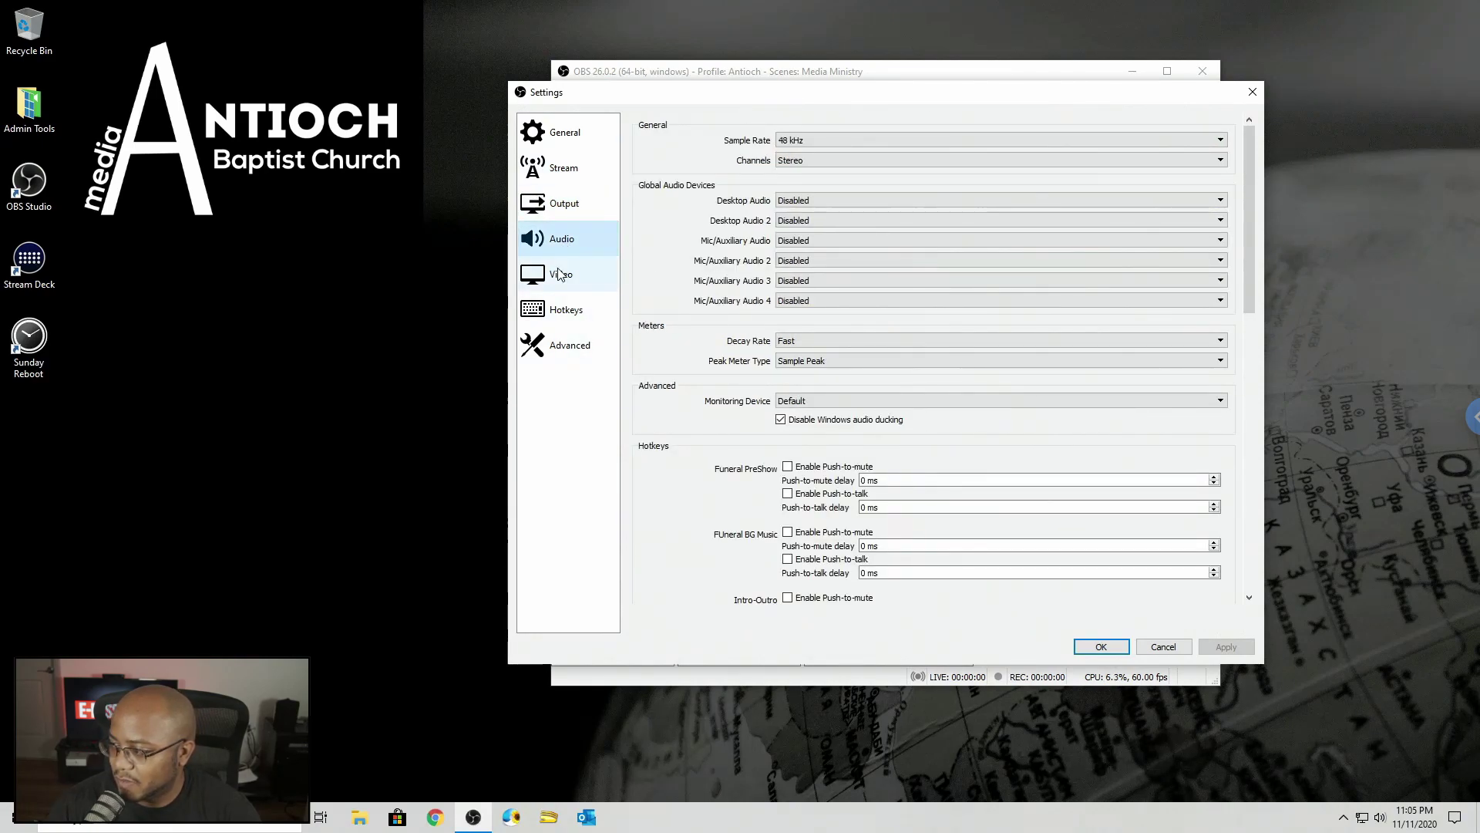
click(574, 276)
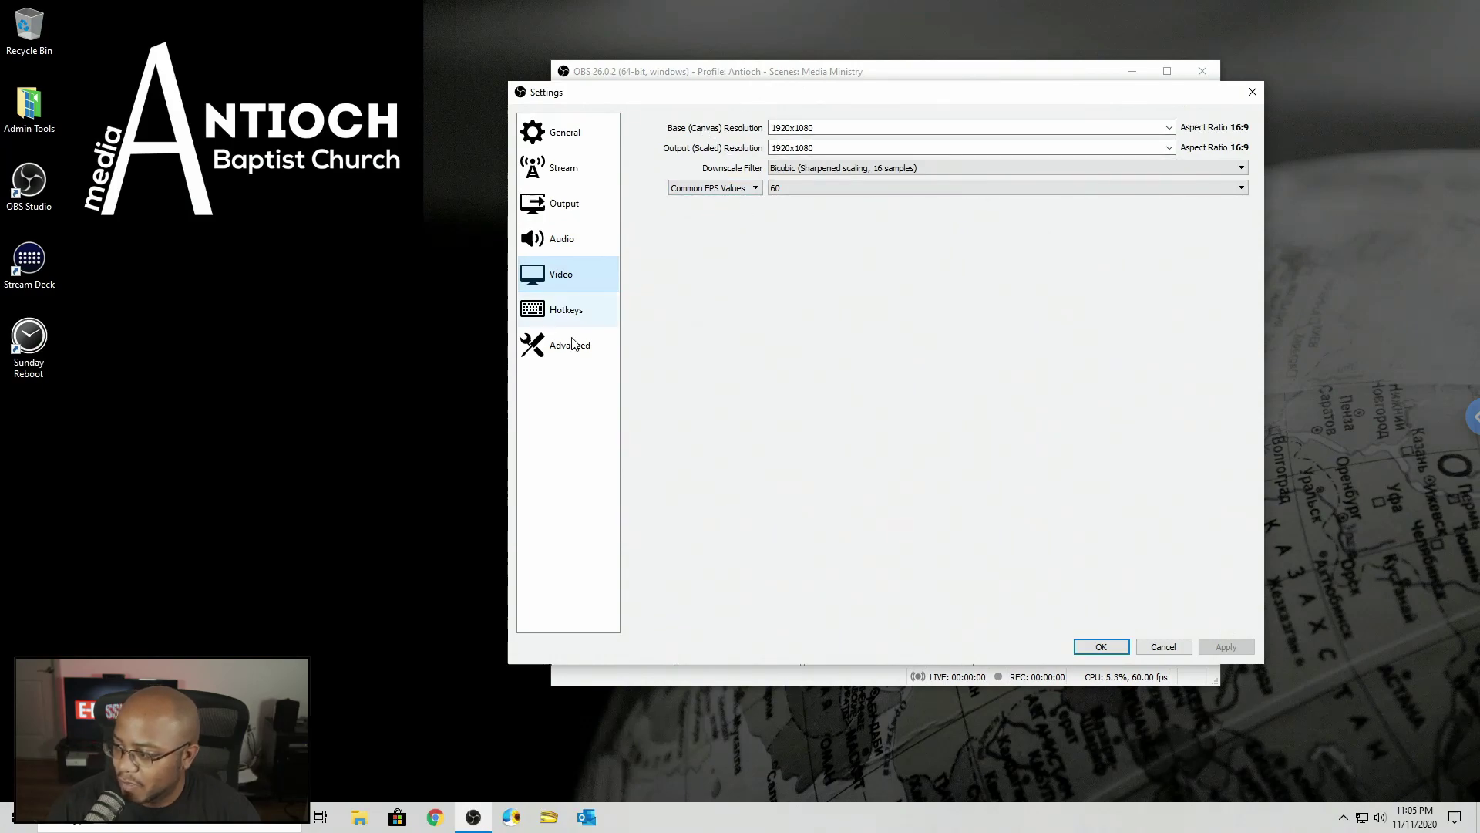
click(561, 317)
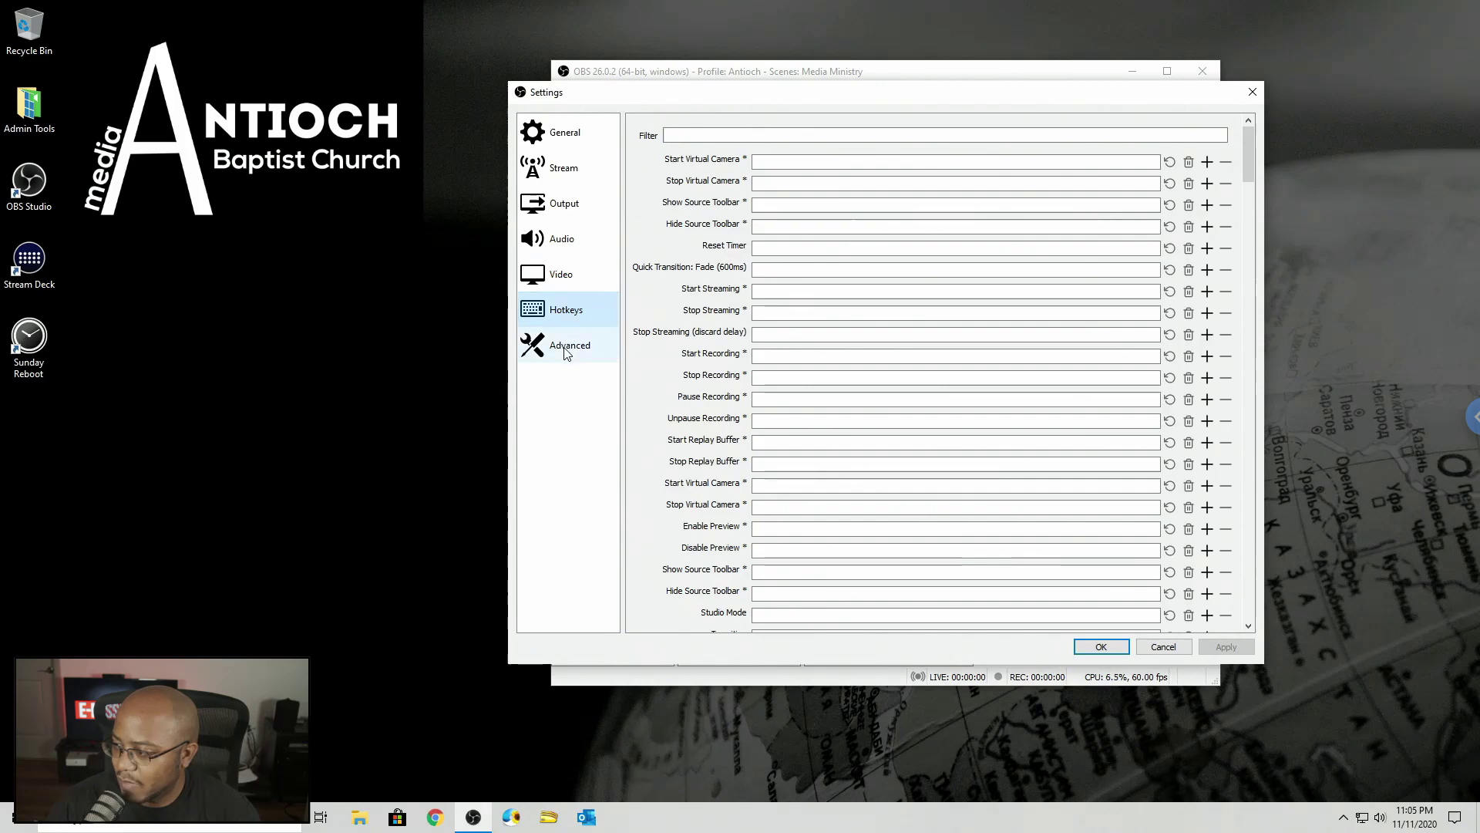
click(566, 351)
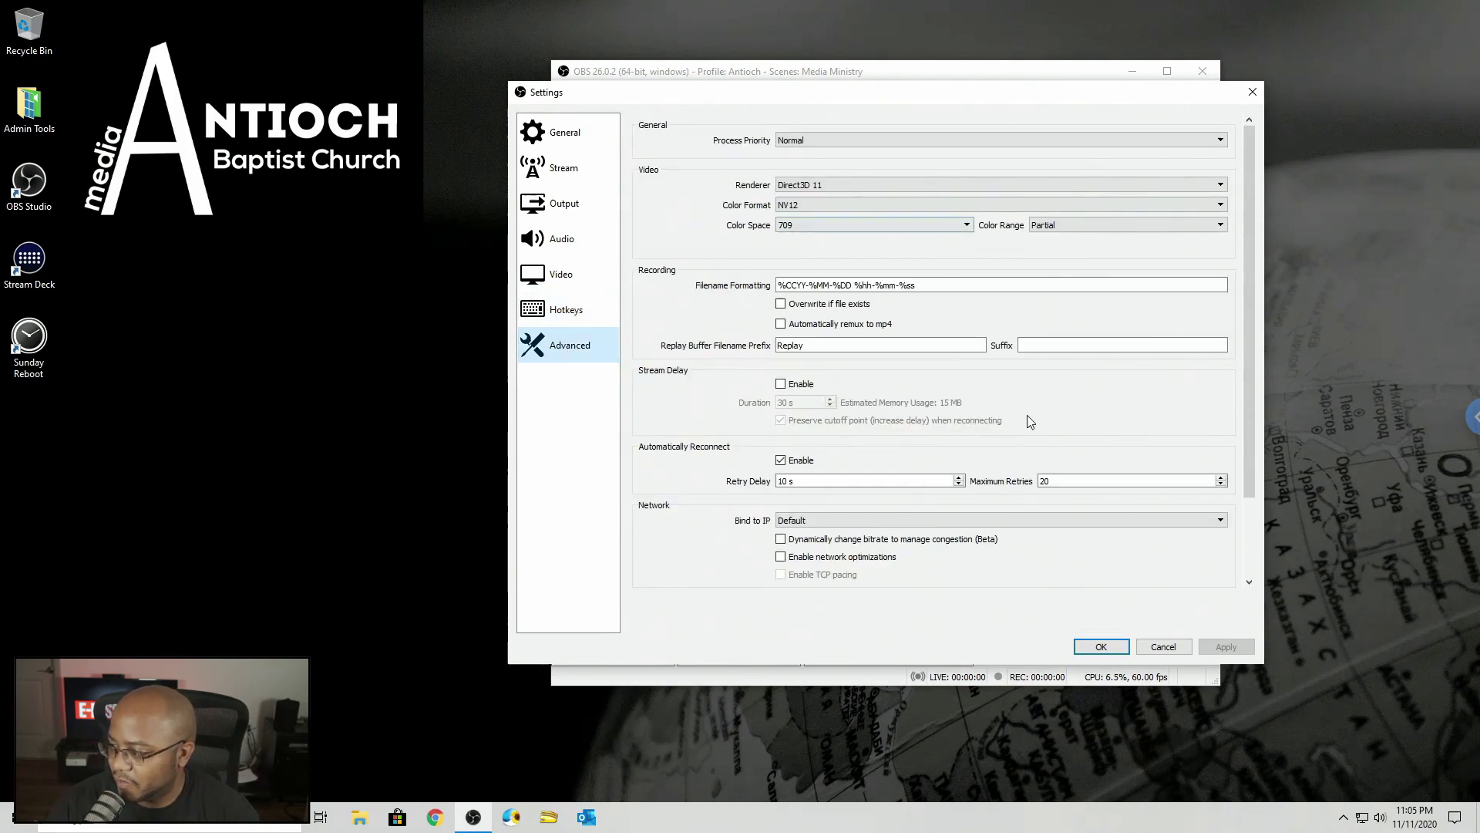
click(1188, 652)
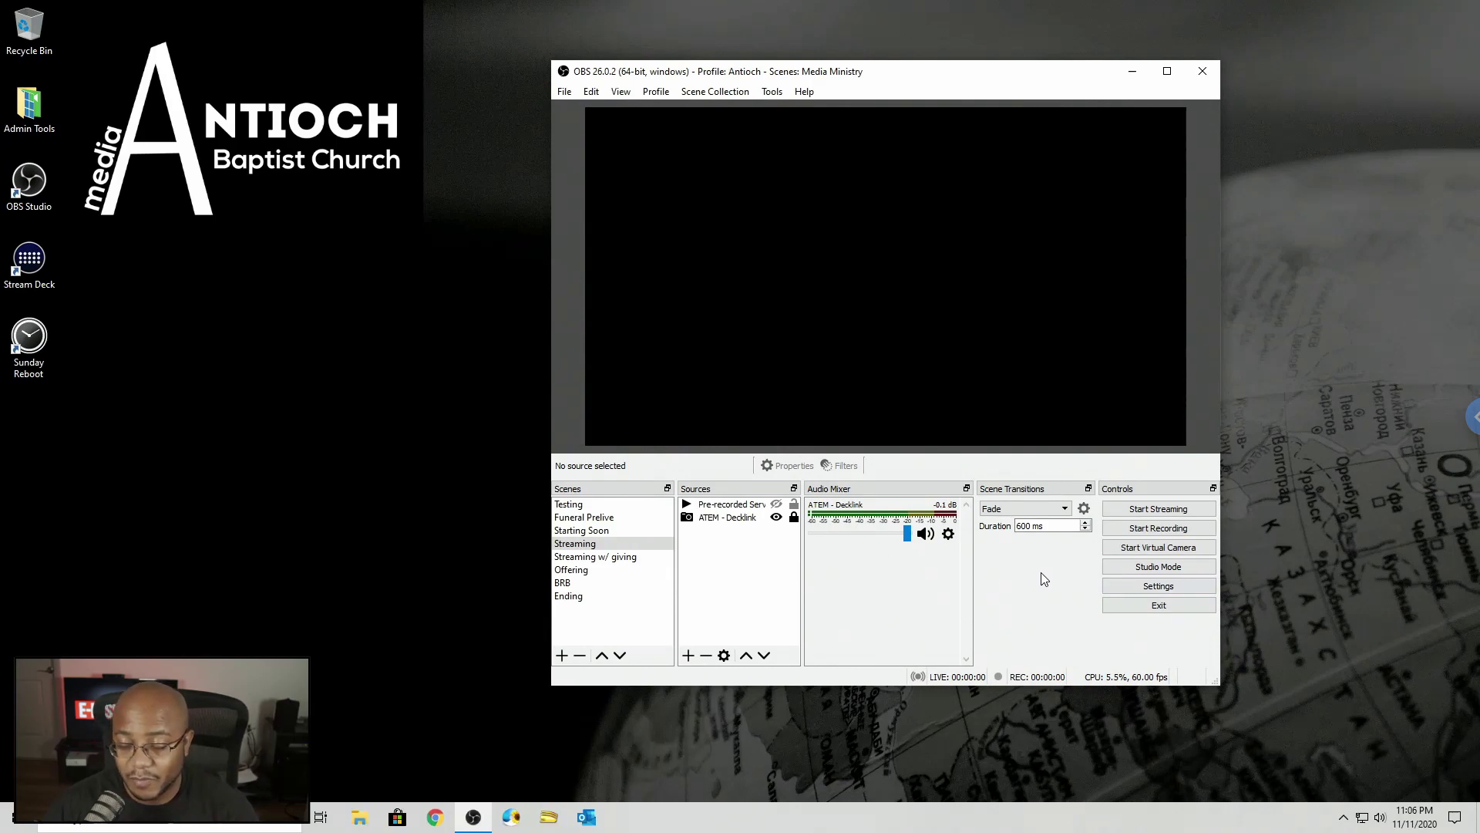
- Duplicate the Antioch profile under the name 'Antioch - YT'
click(668, 93)
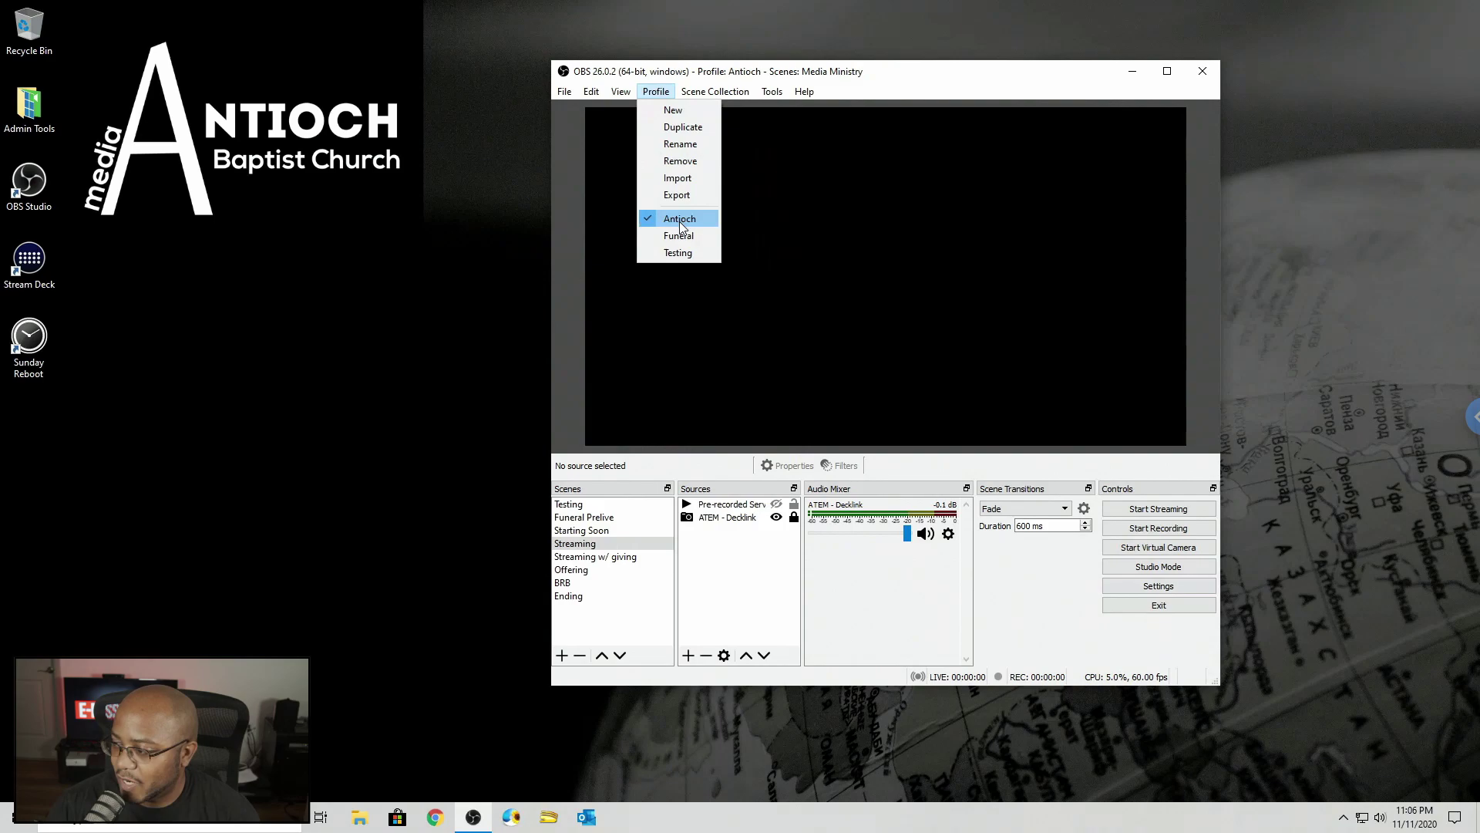
click(683, 128)
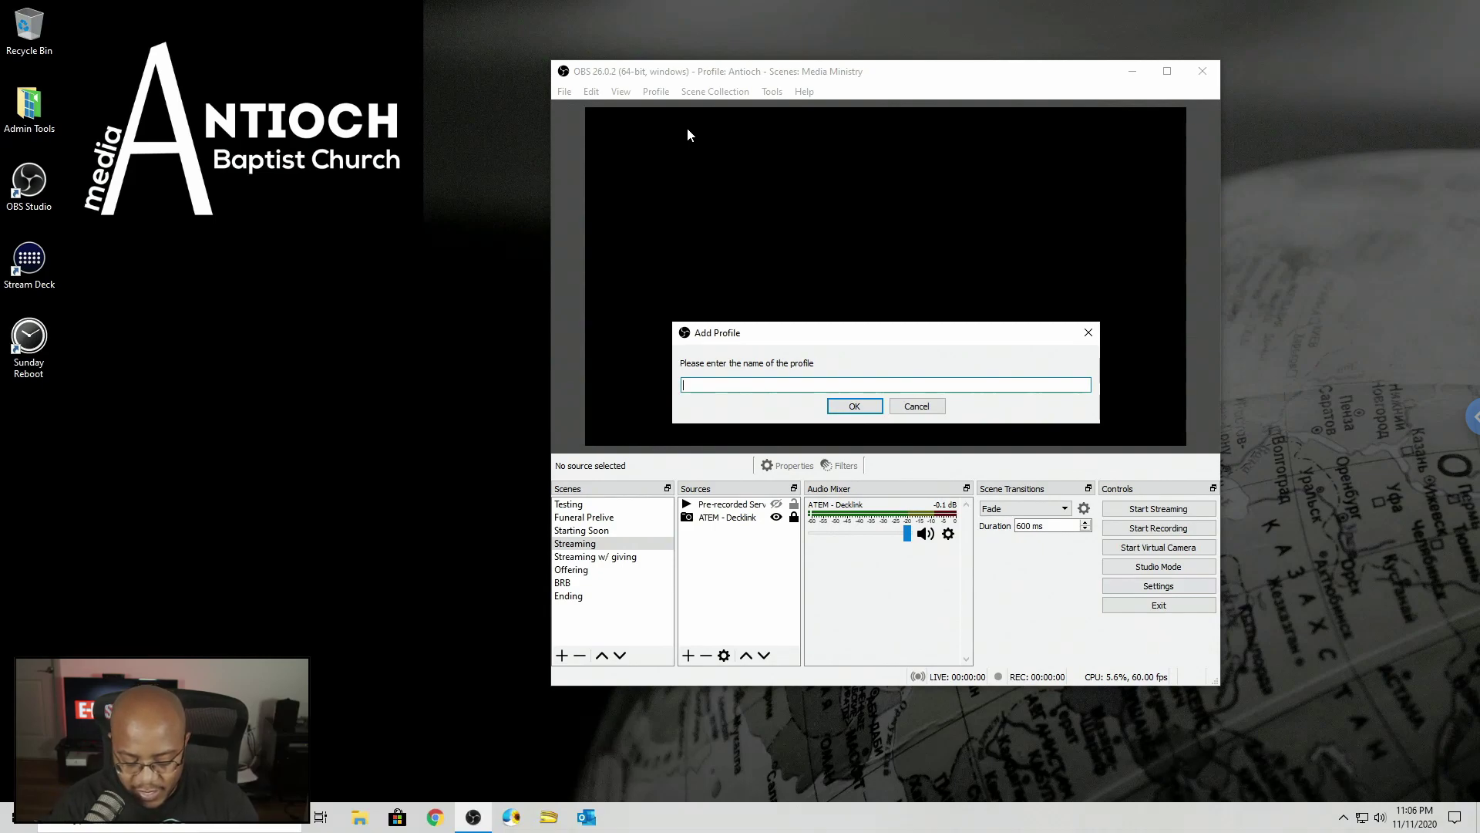
text(Antioch -)
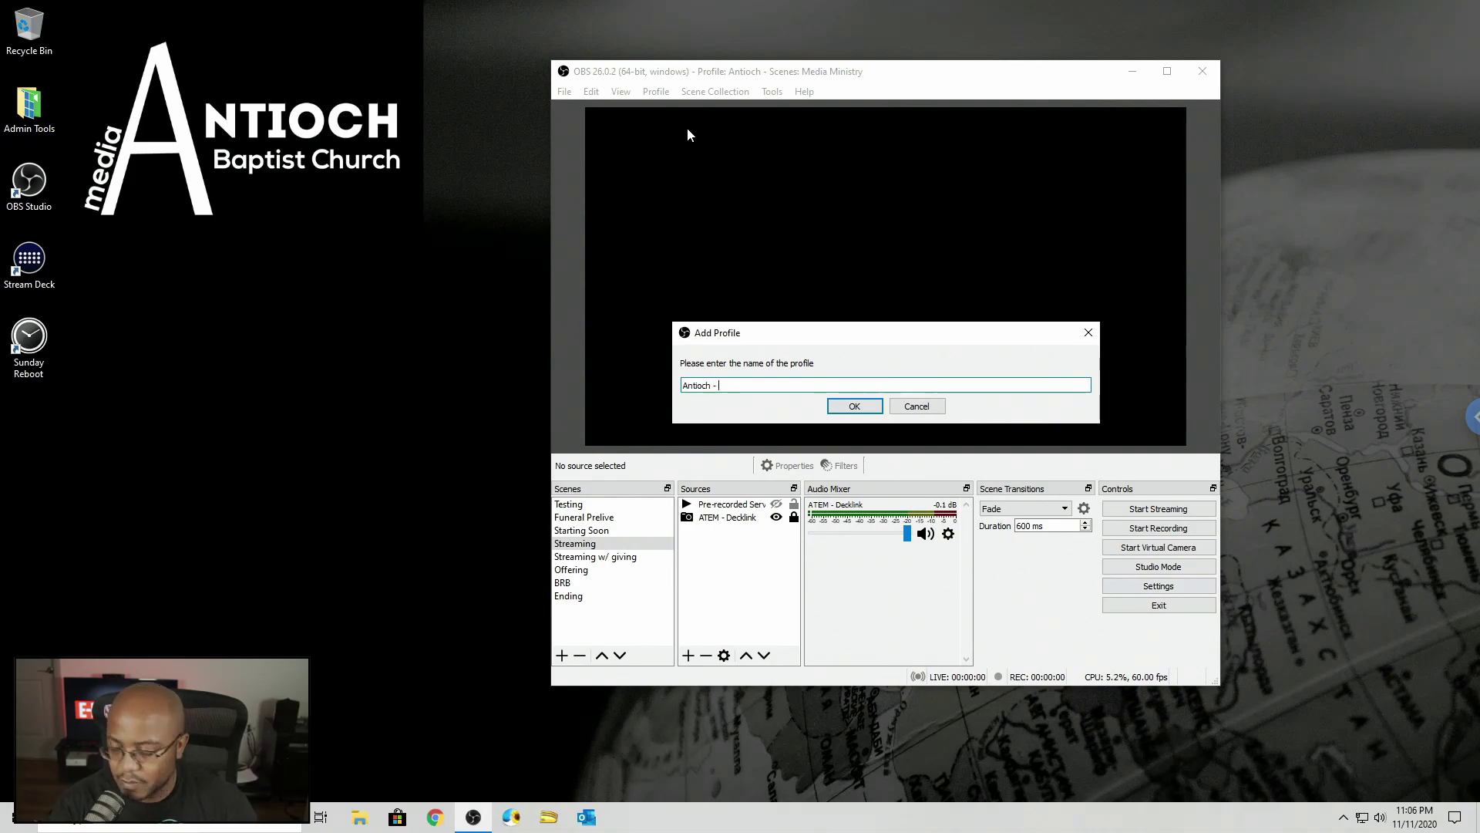
text( YT)
click(855, 404)
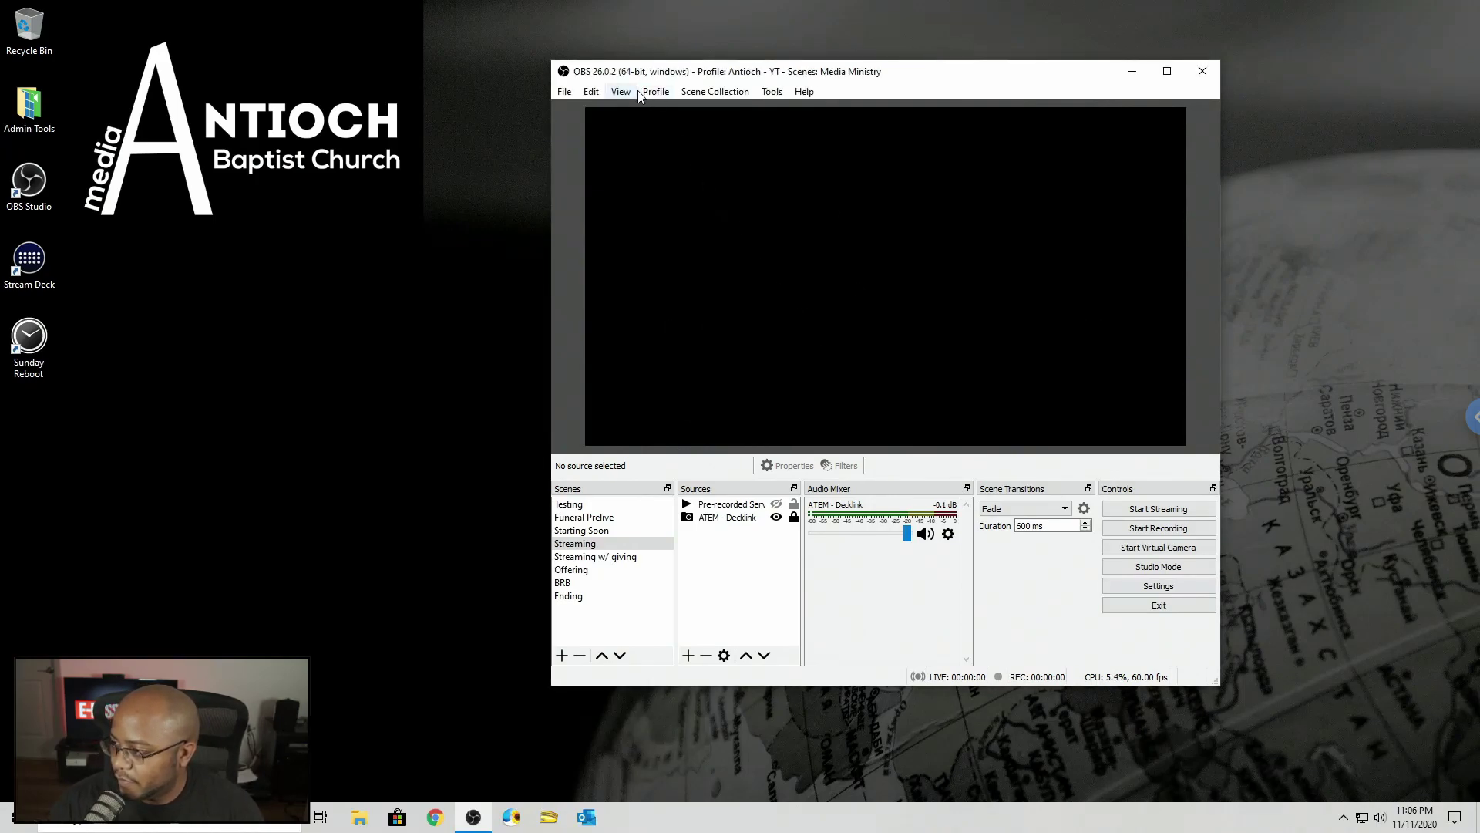
- Rename the 'Antioch - YT' profile to 'YouTube', leaving its settings unchanged
click(1159, 586)
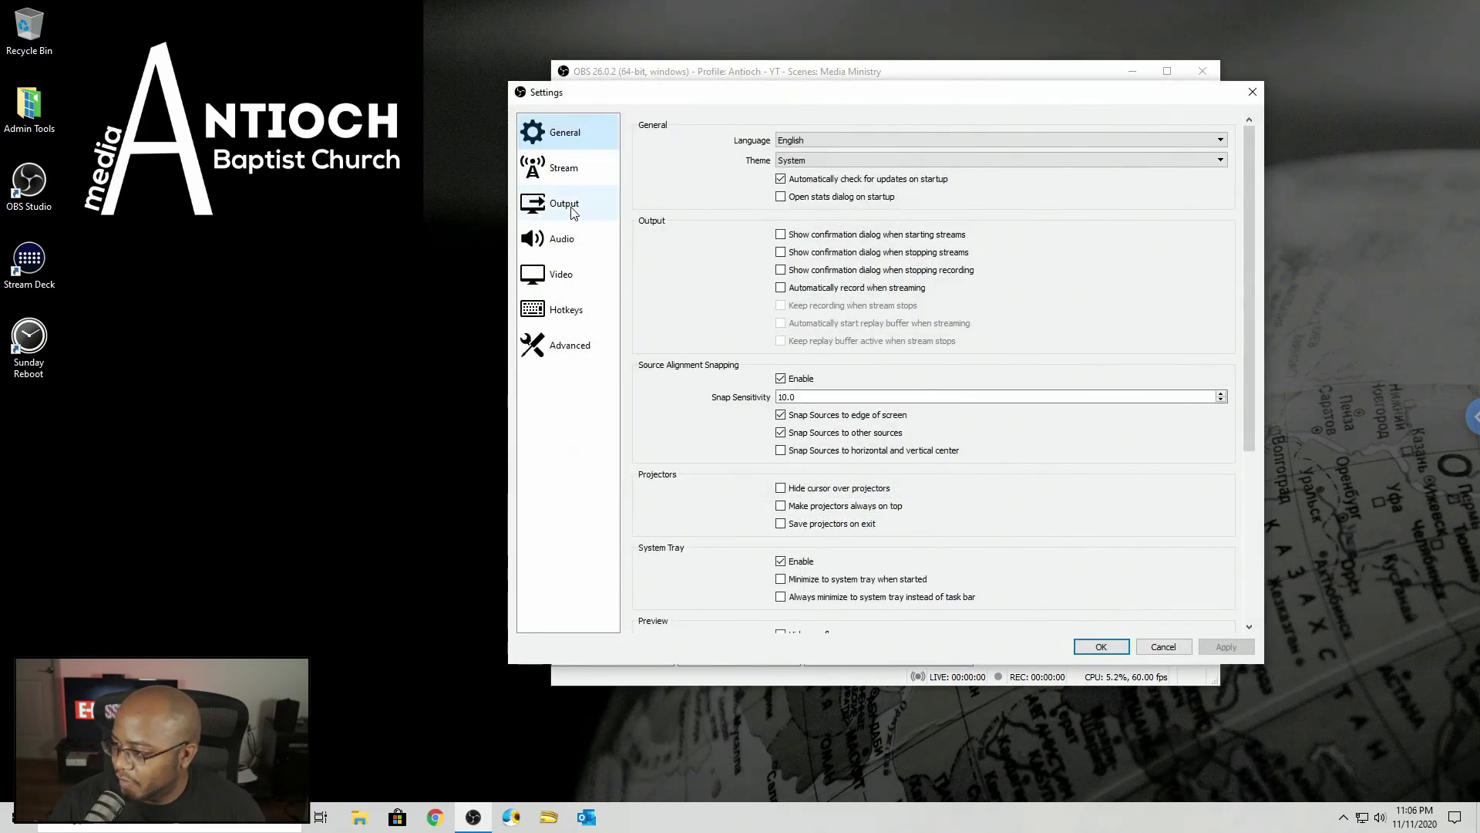
click(1163, 646)
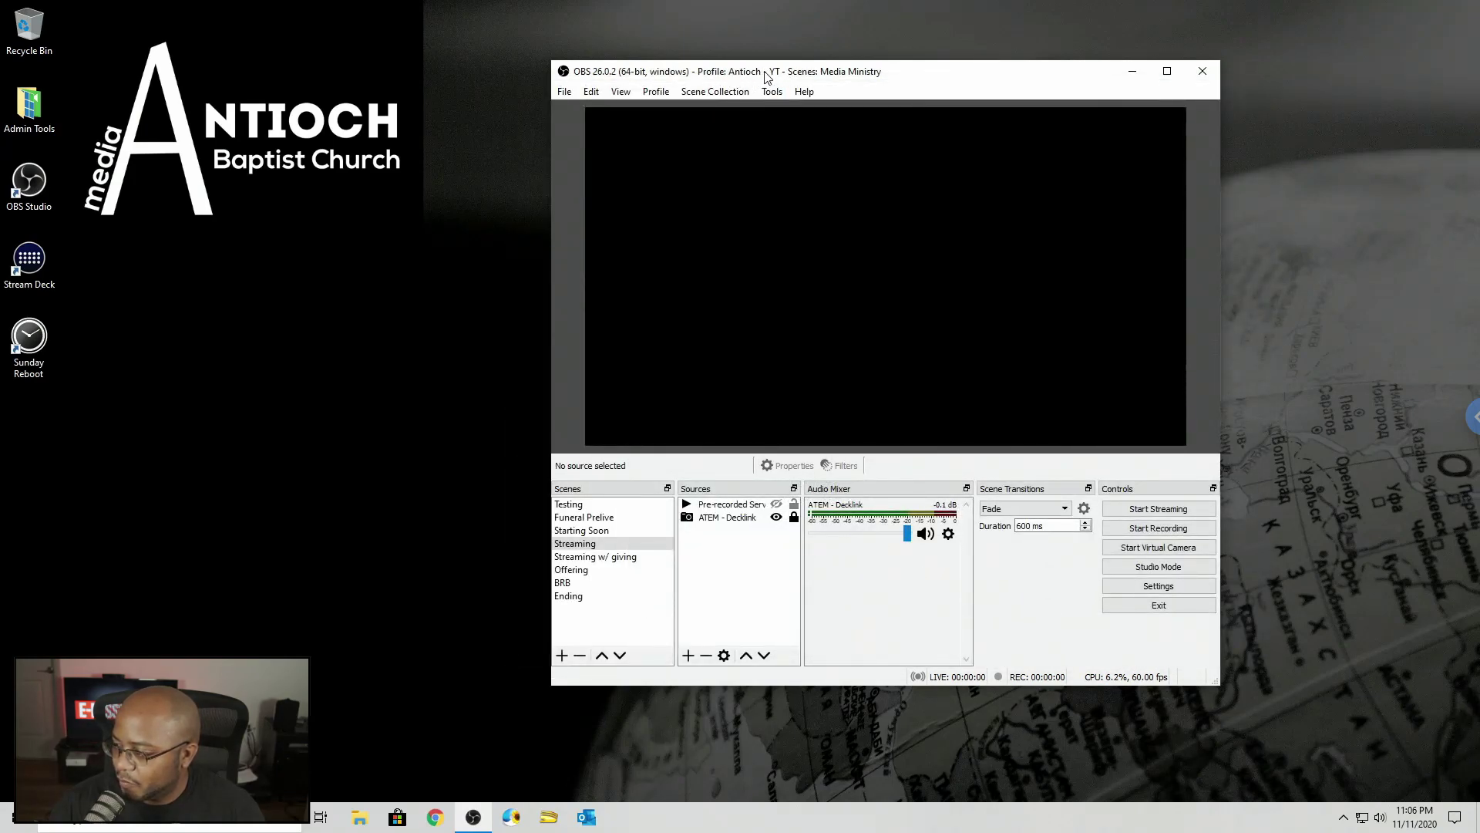
click(651, 94)
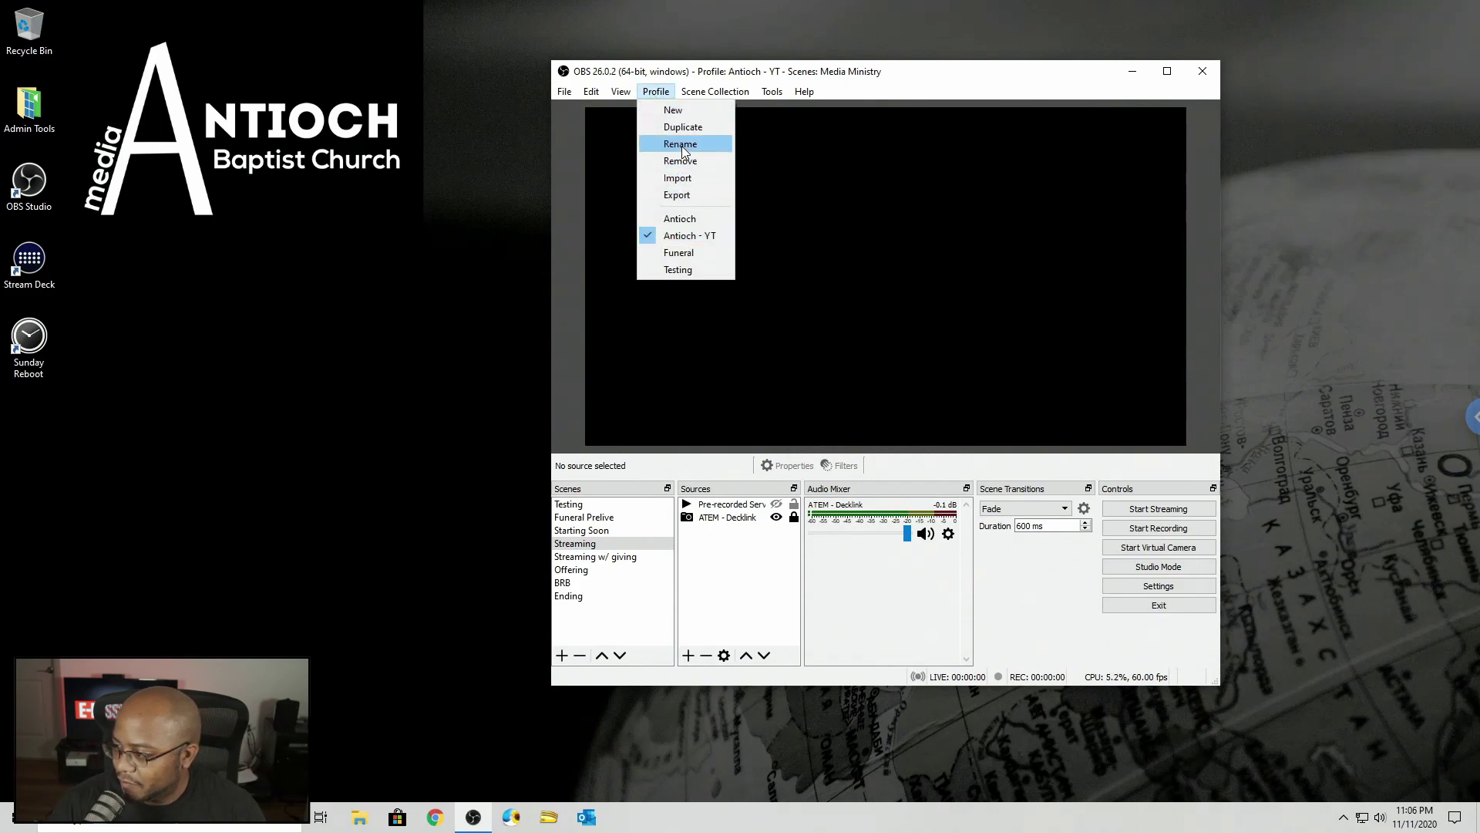
click(682, 145)
text(YouTube)
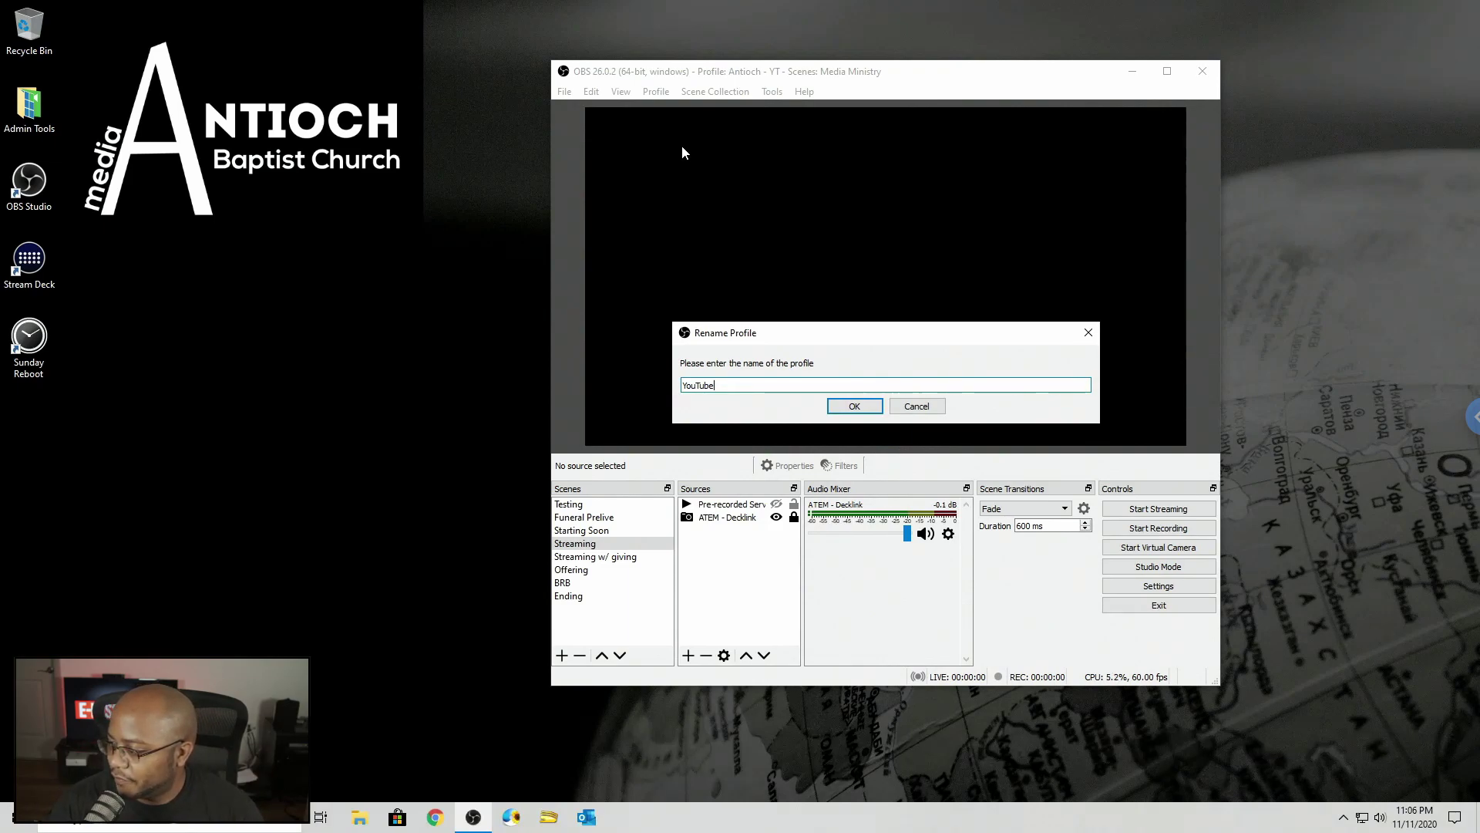
key(Return)
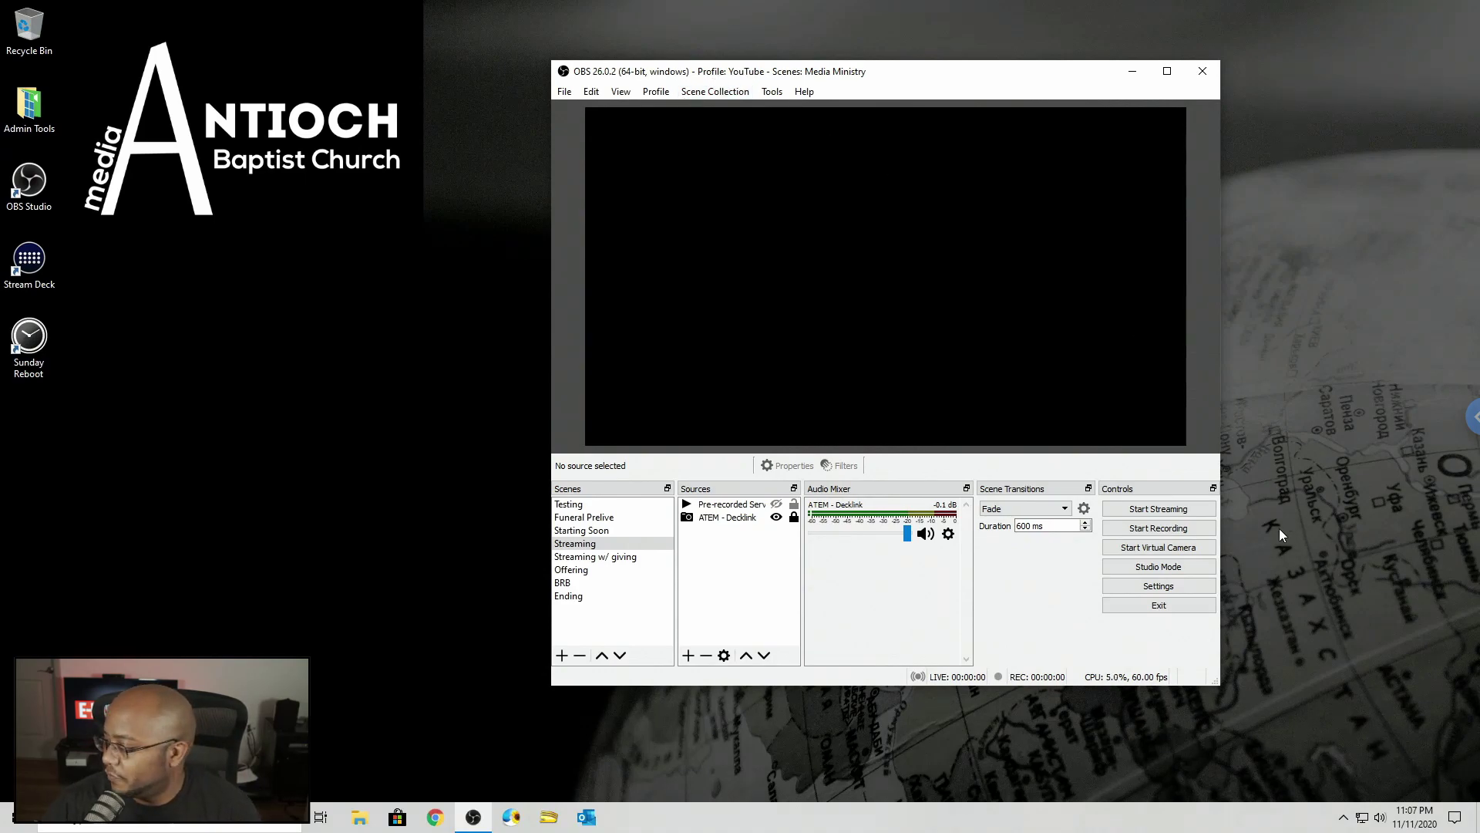
- Change the YouTube profile's streaming service from Vimeo to YouTube - RTMP
click(1188, 585)
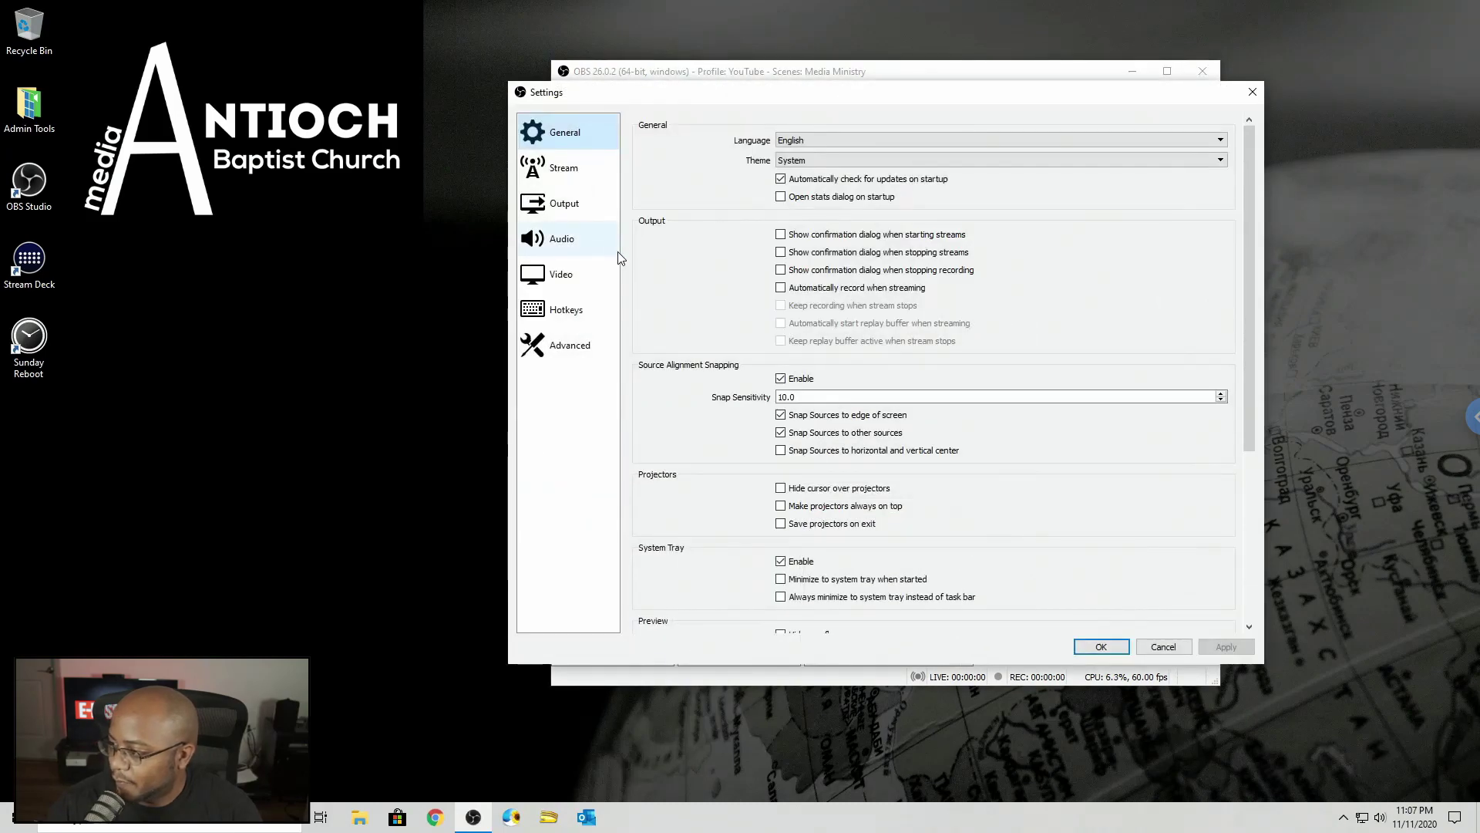
click(591, 171)
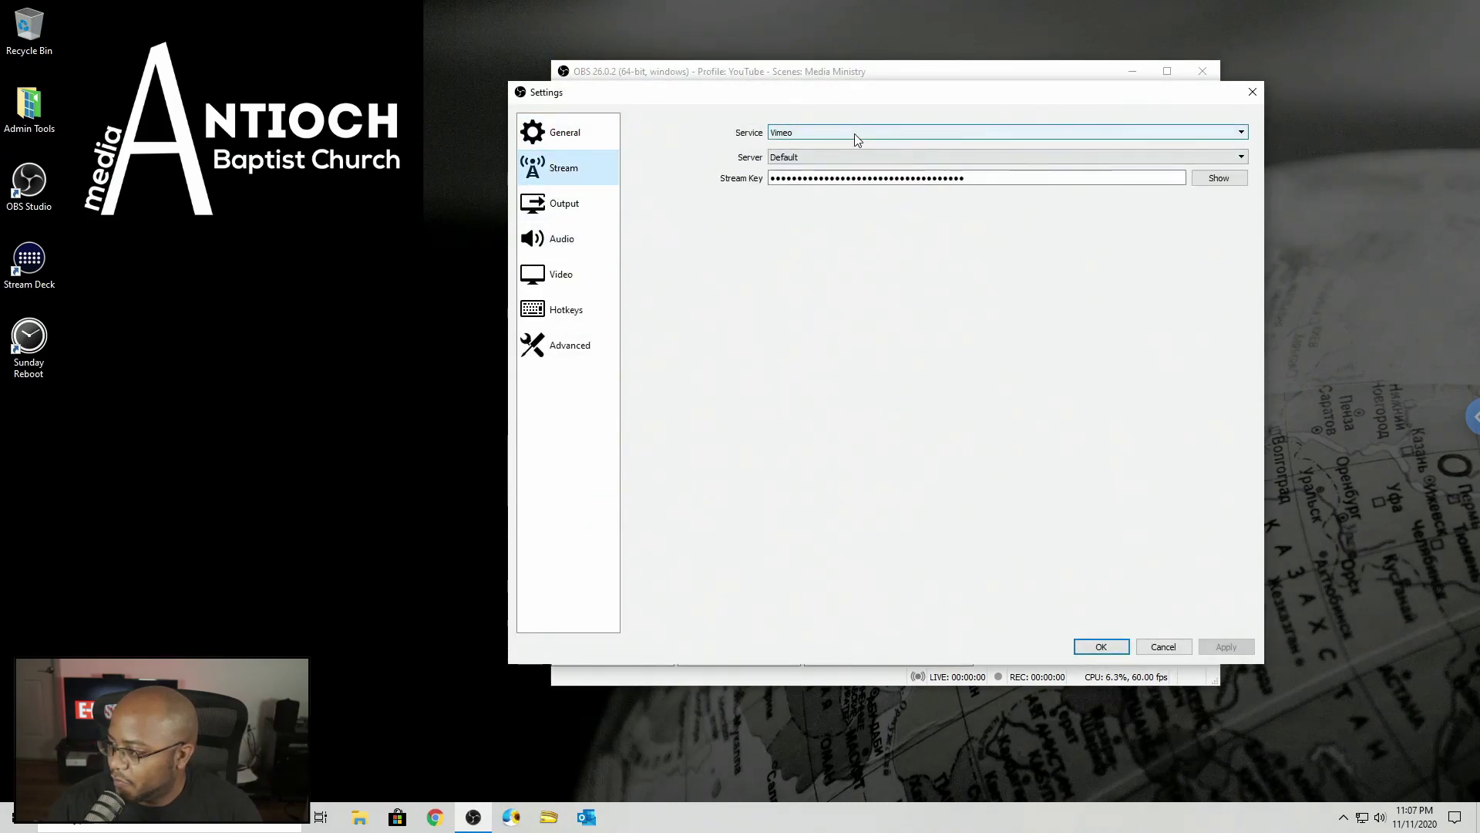
click(856, 139)
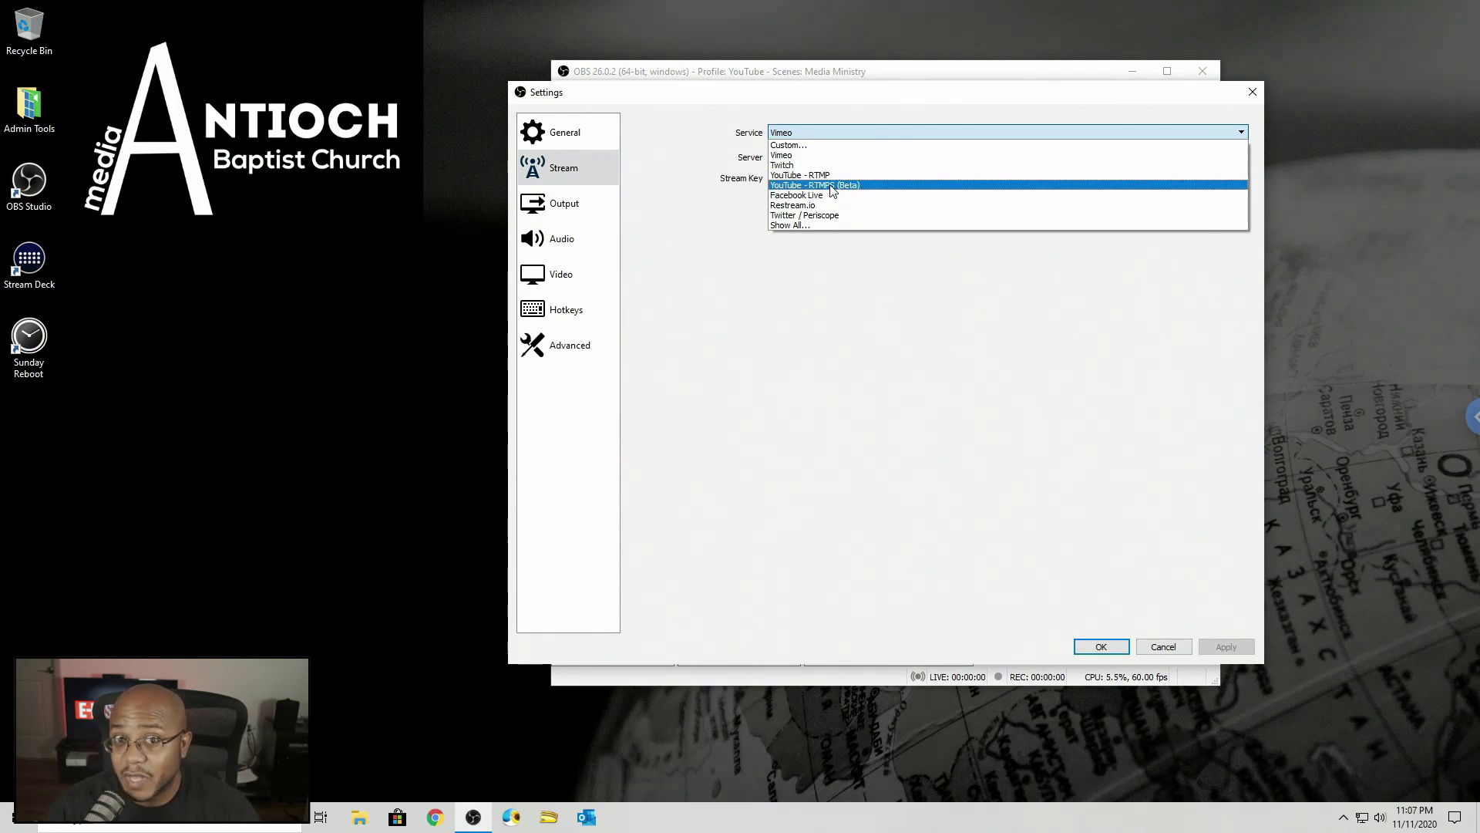
click(828, 175)
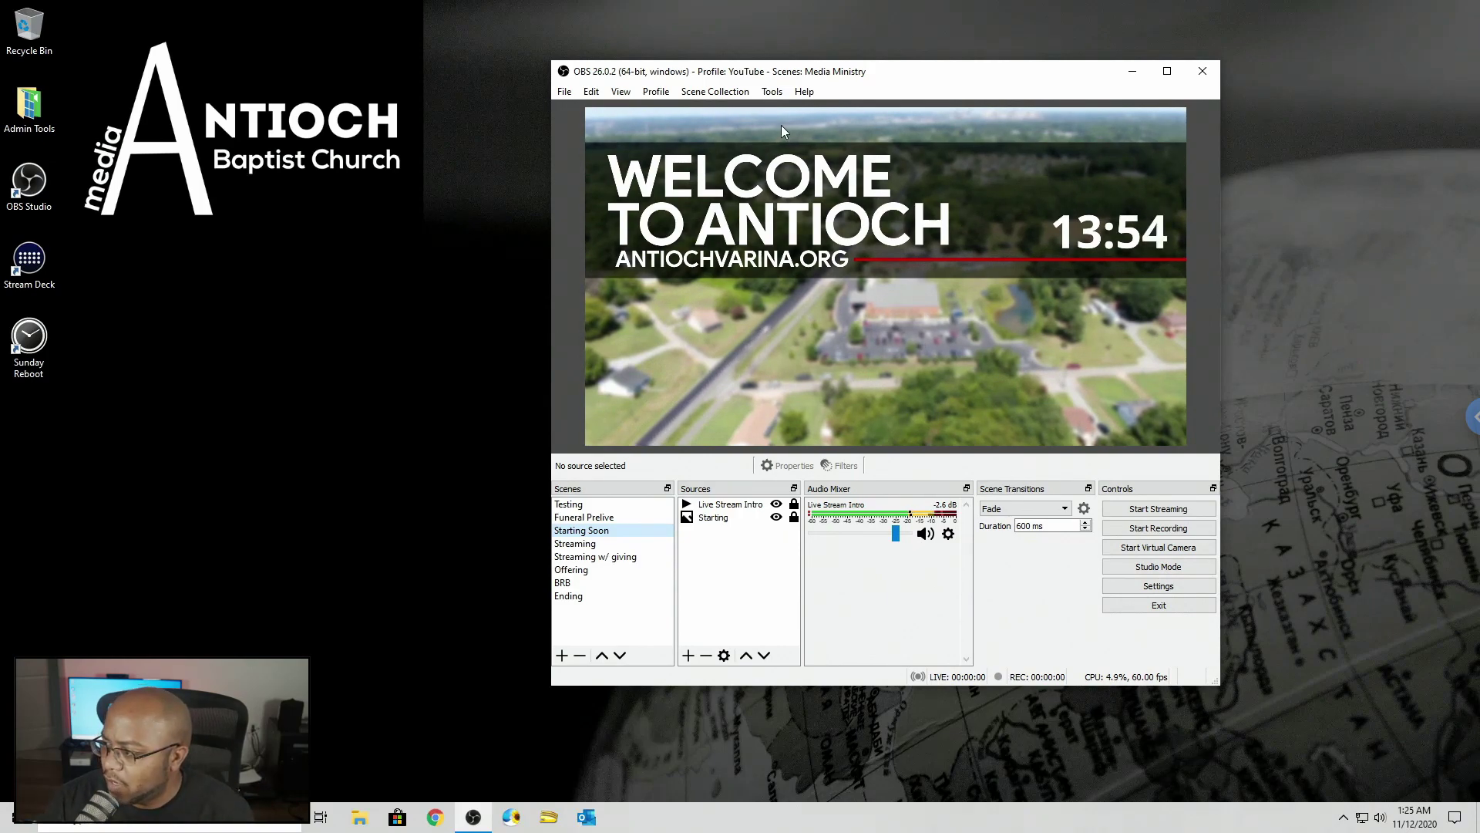
- Switch back to the Antioch profile and verify its streaming service is still Vimeo
click(652, 93)
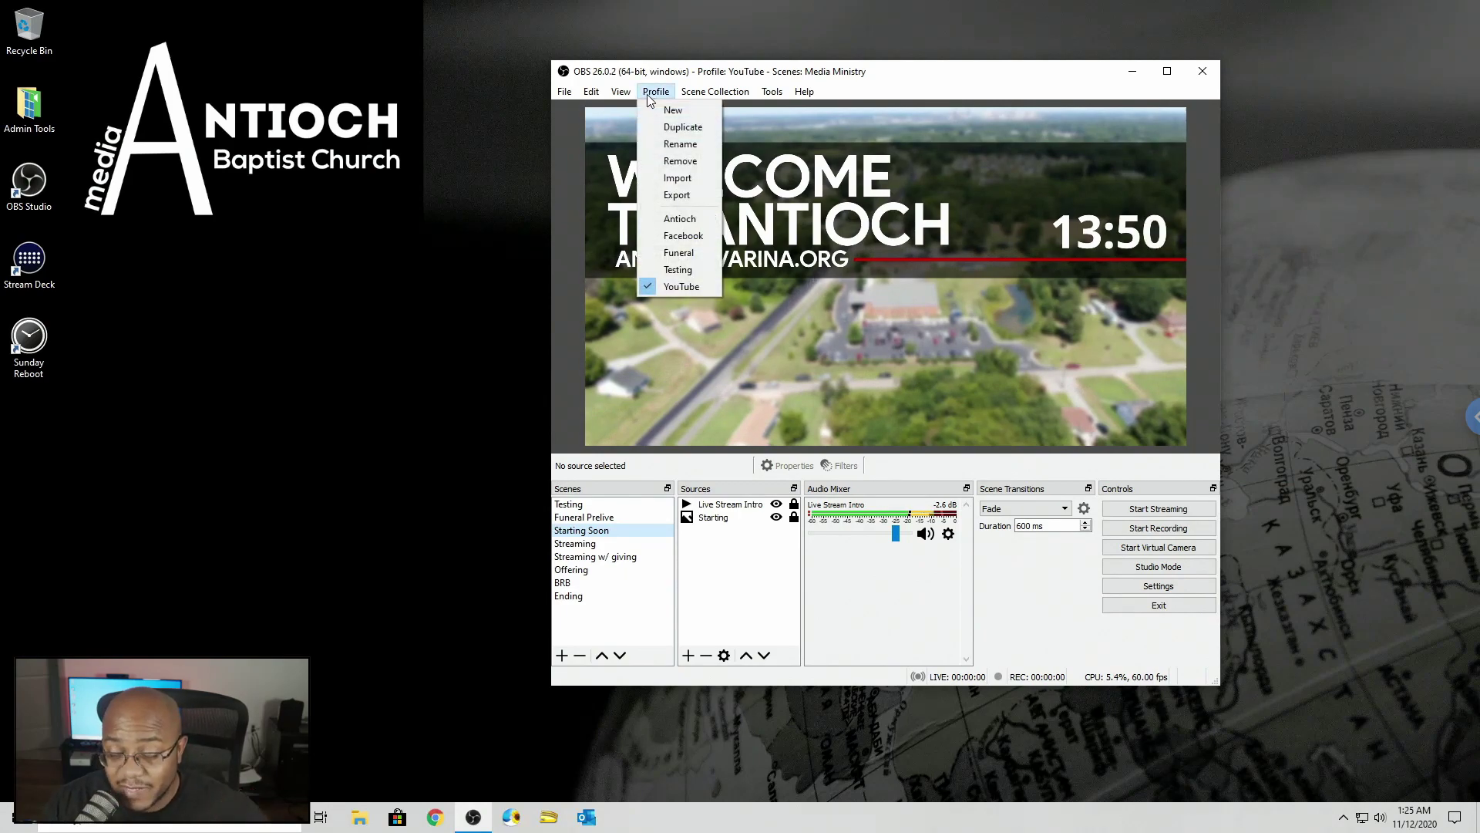
click(682, 219)
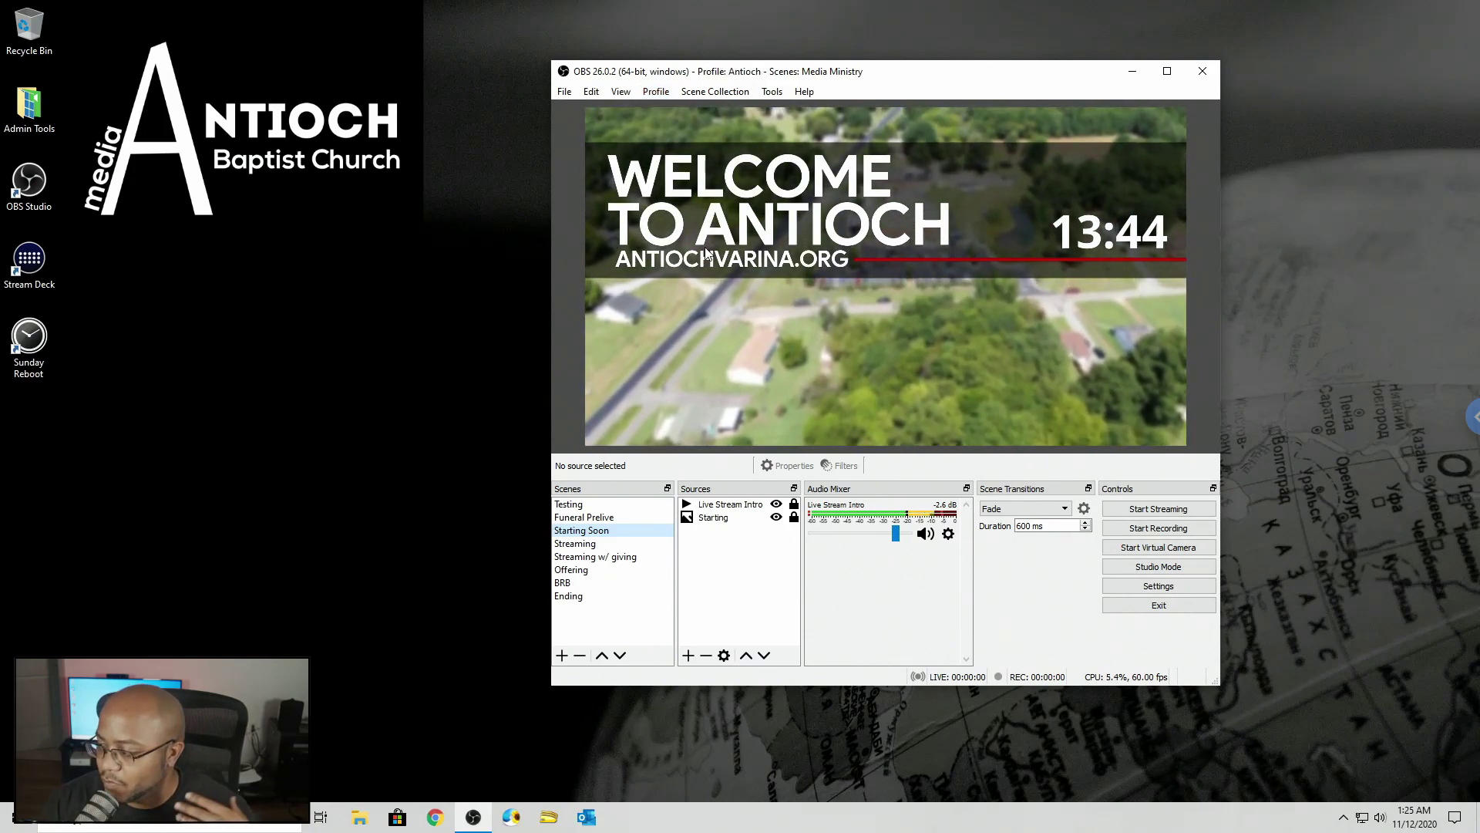
click(1178, 586)
click(540, 168)
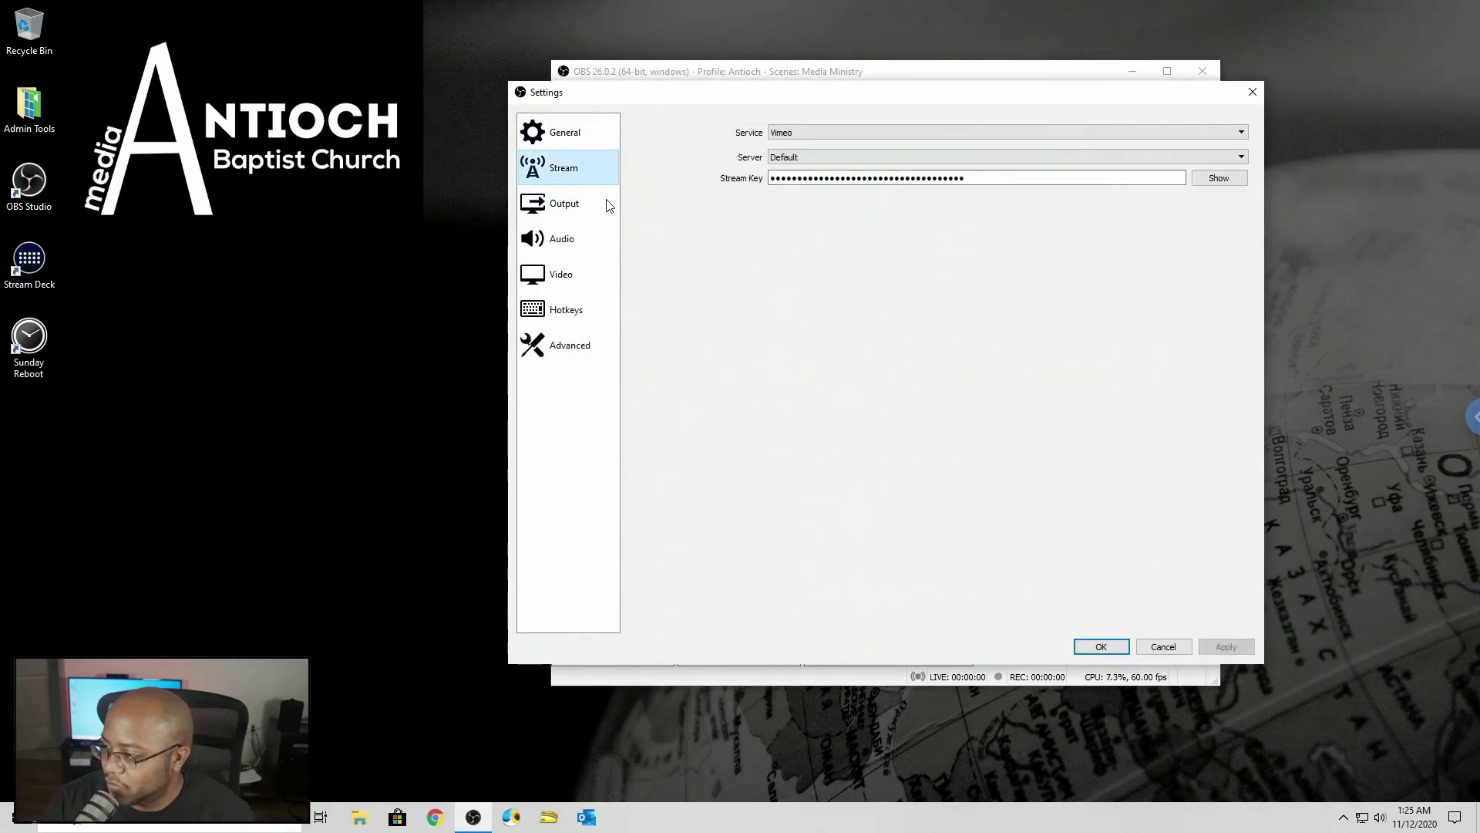
click(1173, 650)
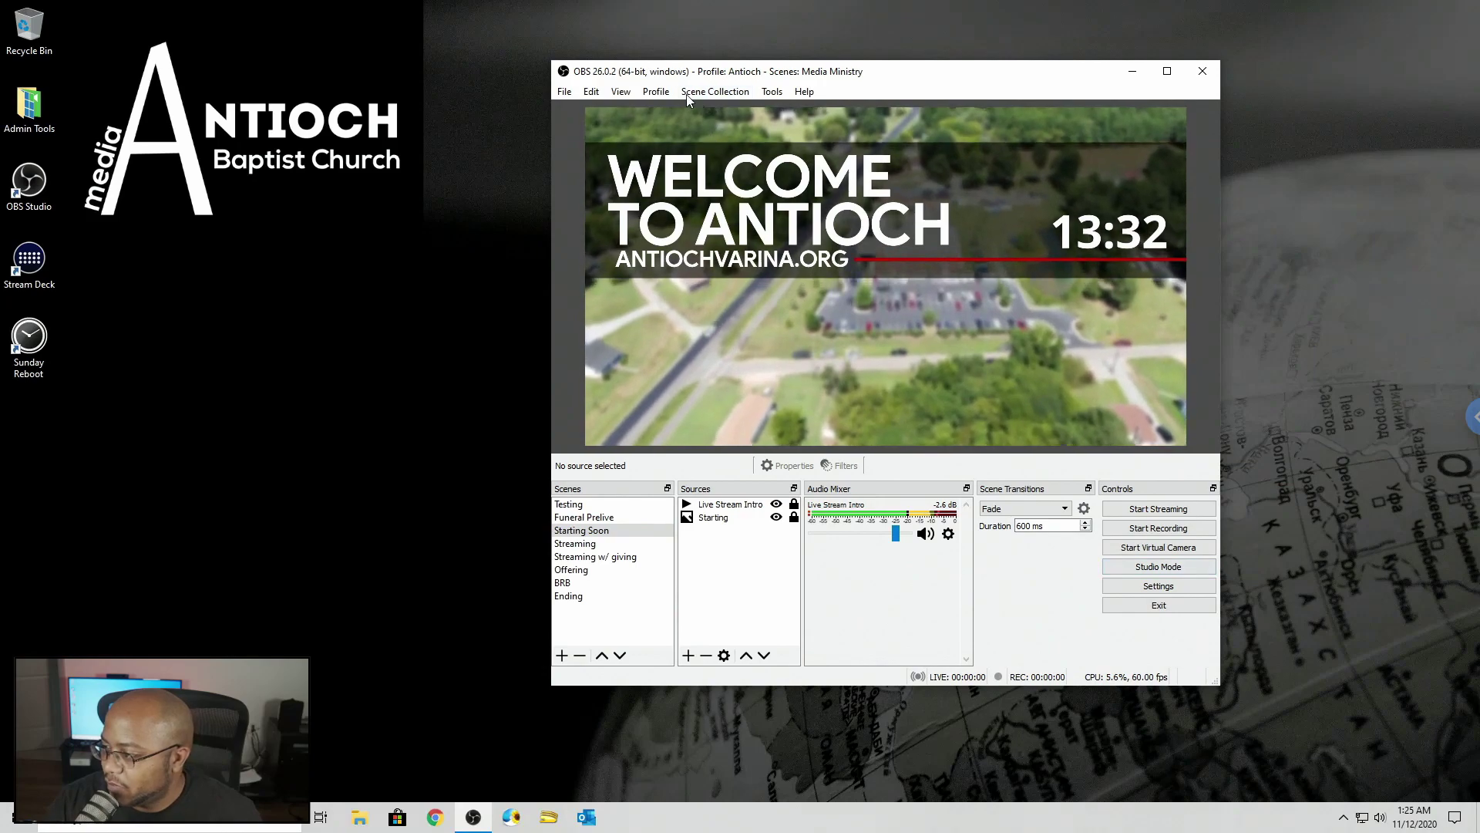
- Switch to the Facebook profile and verify its streaming service is Facebook Live
click(659, 94)
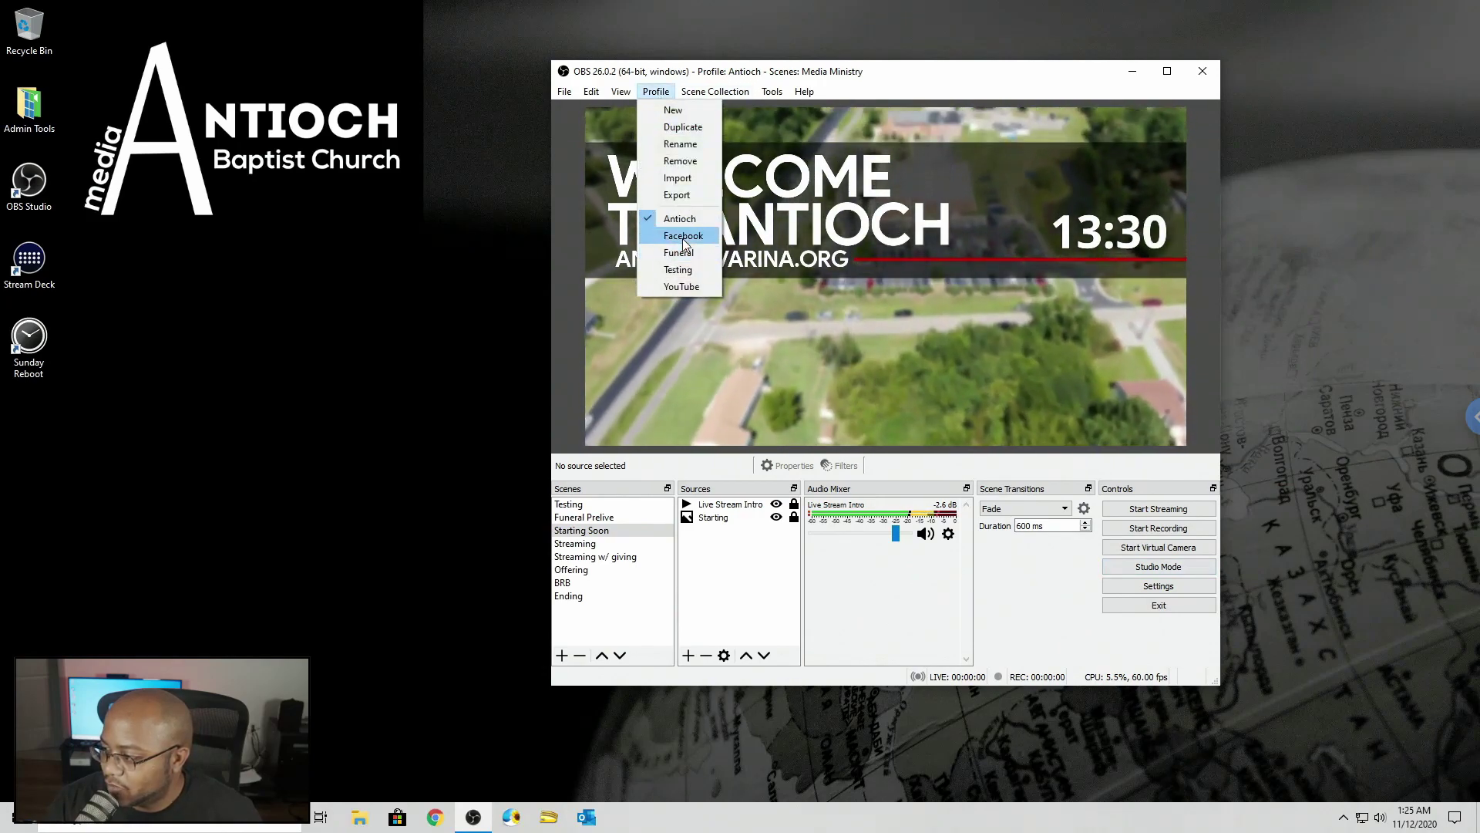
click(683, 236)
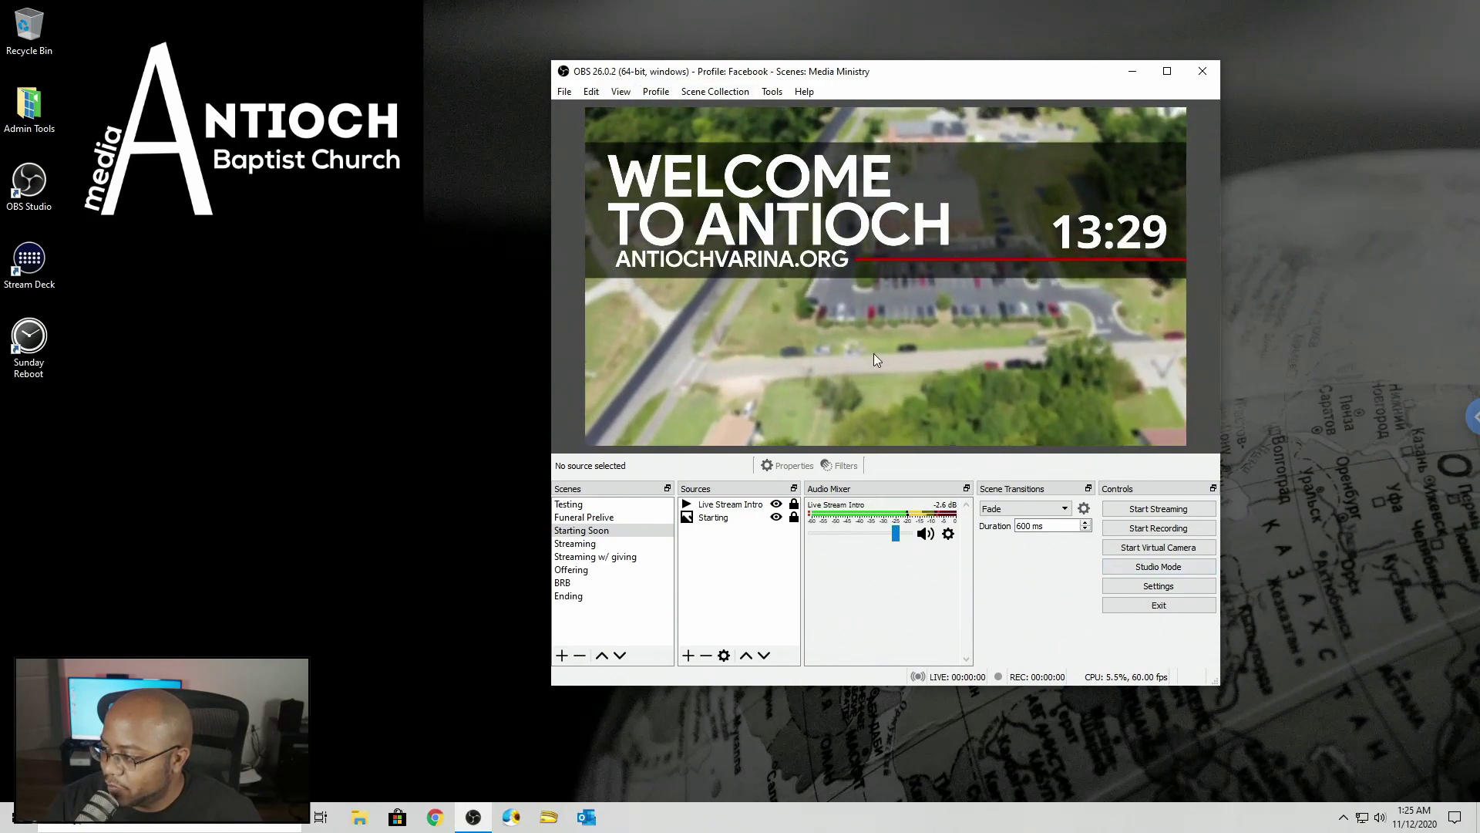
click(1157, 586)
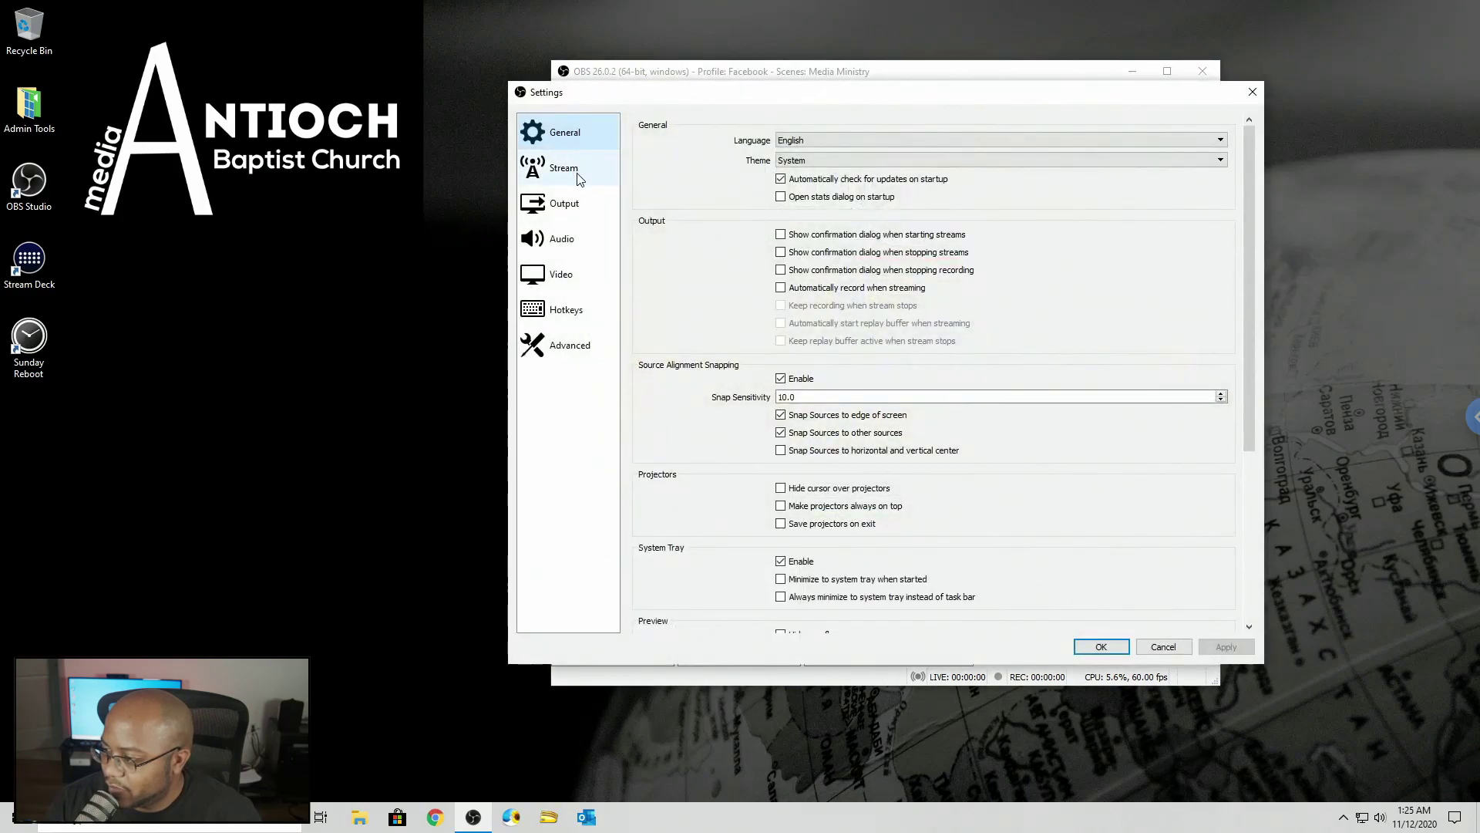
click(570, 177)
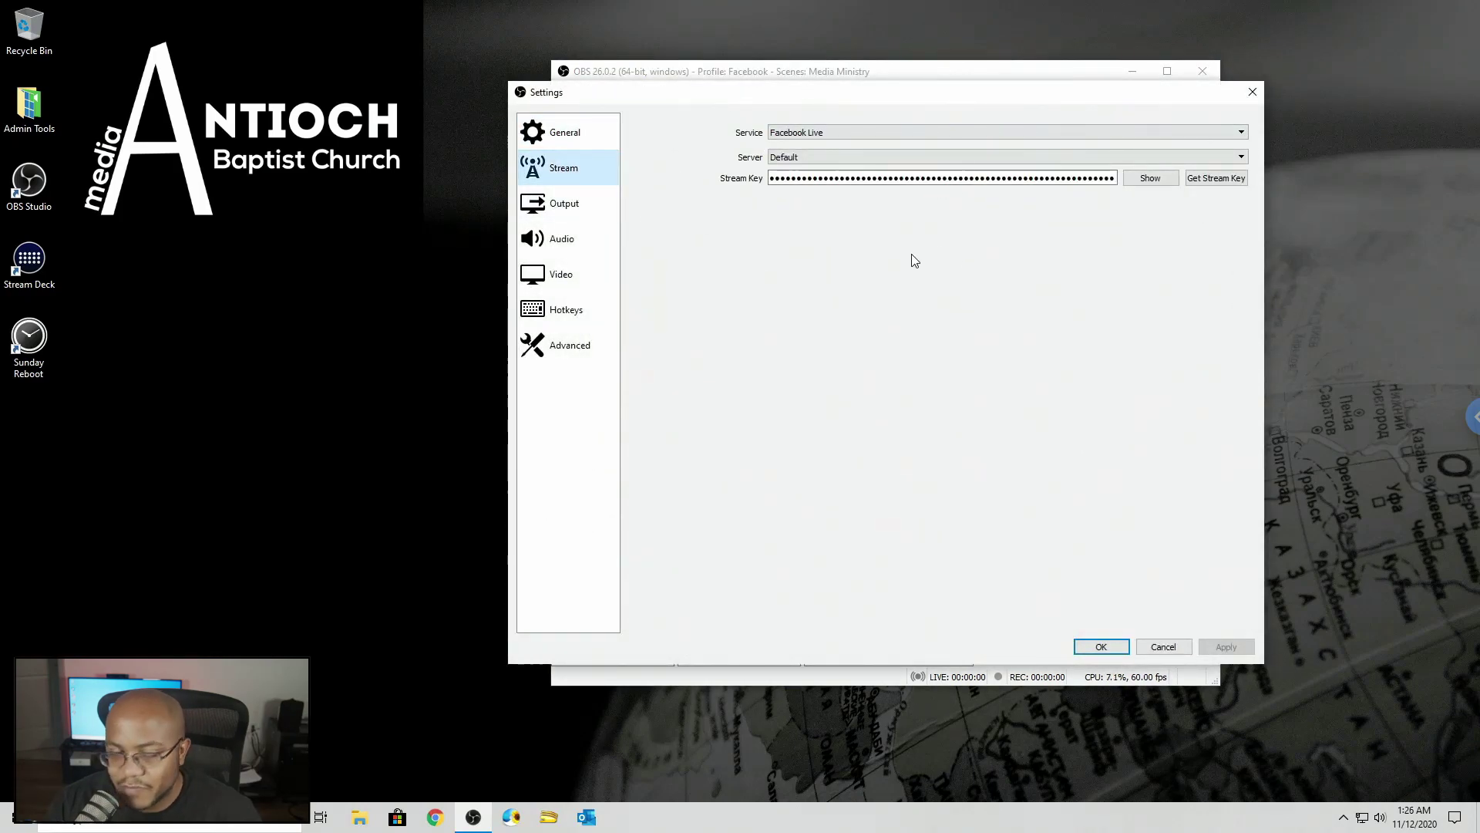
click(1173, 646)
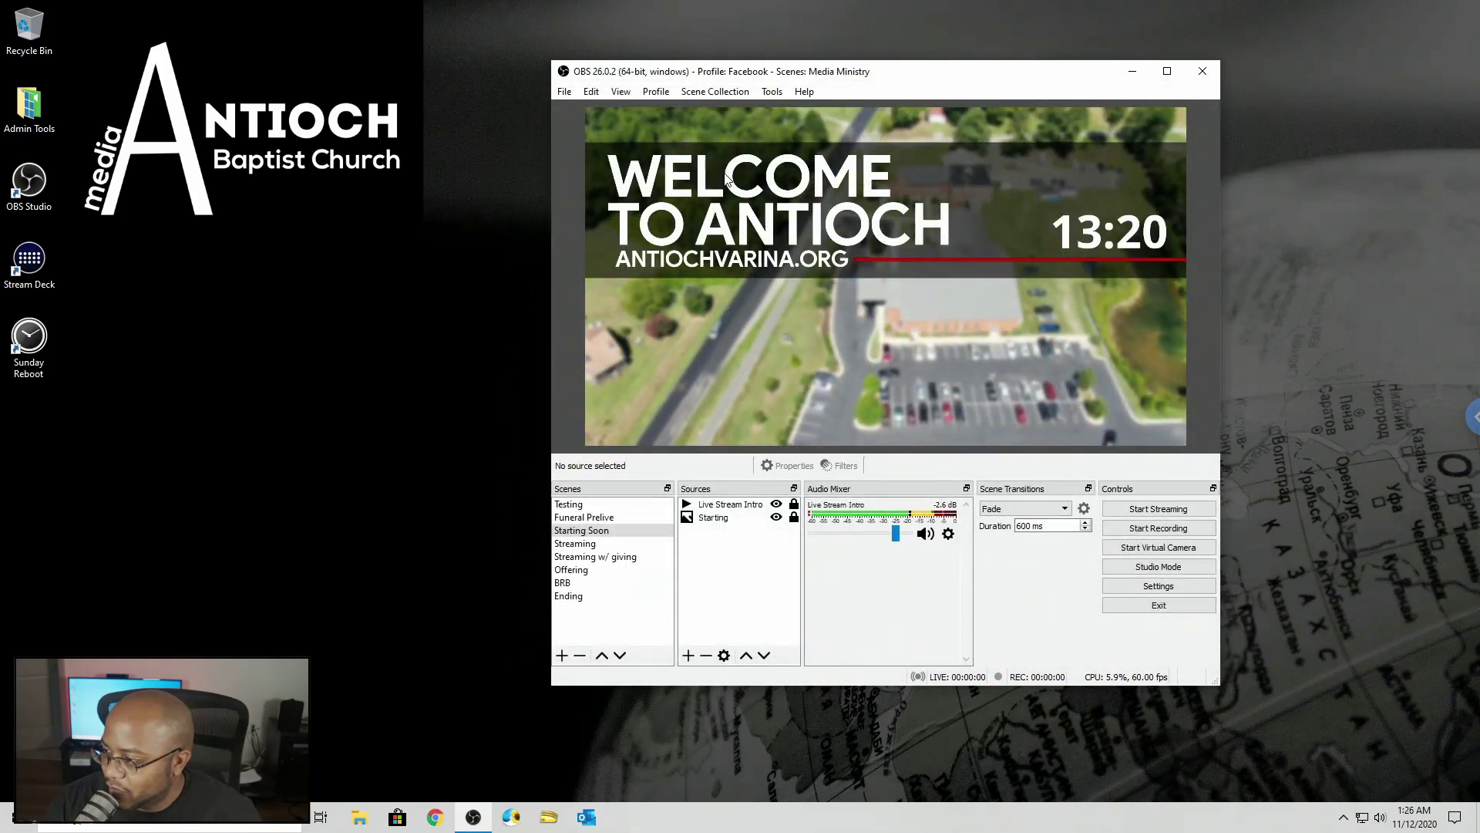
click(660, 95)
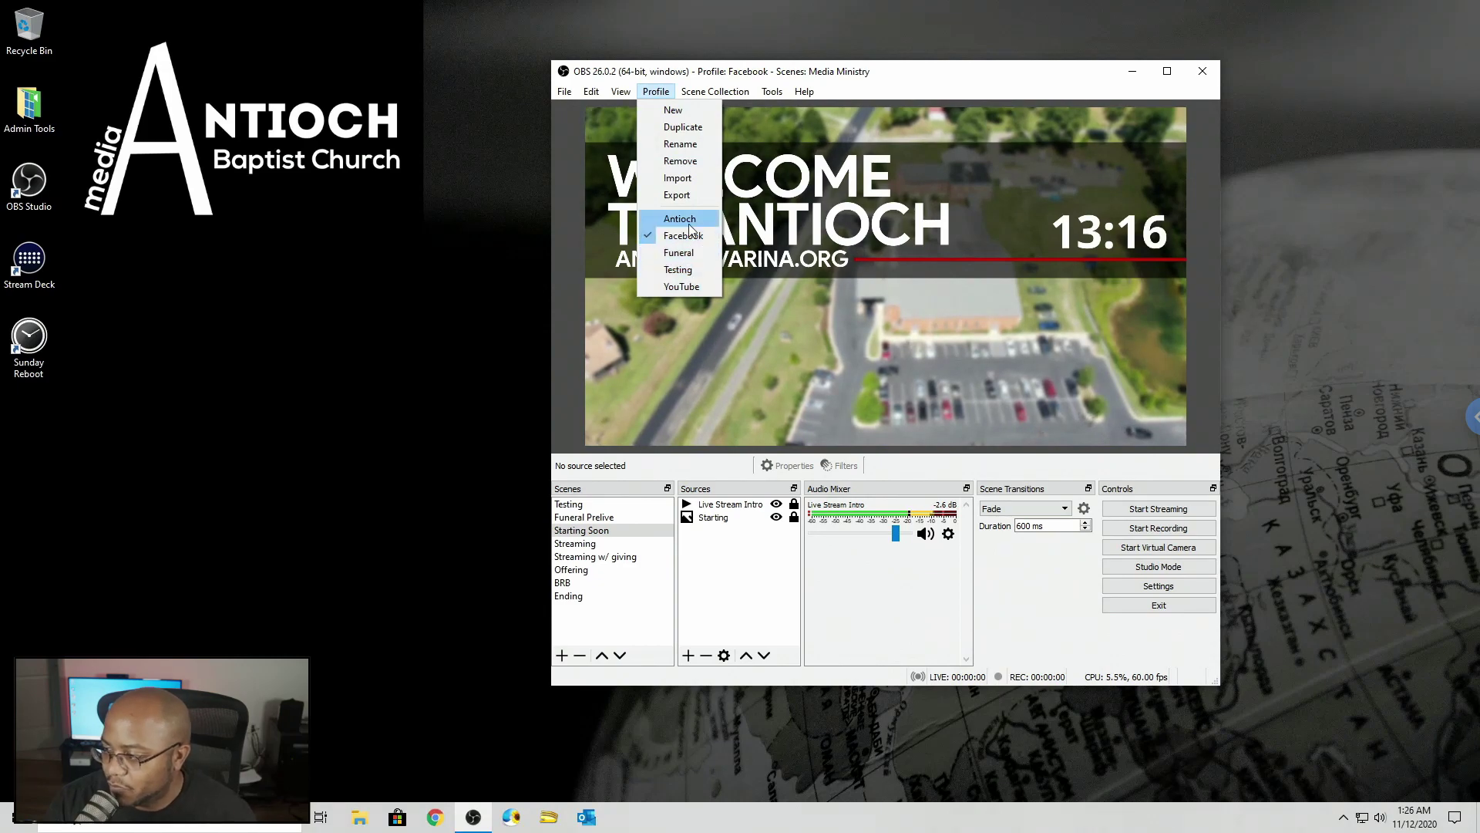